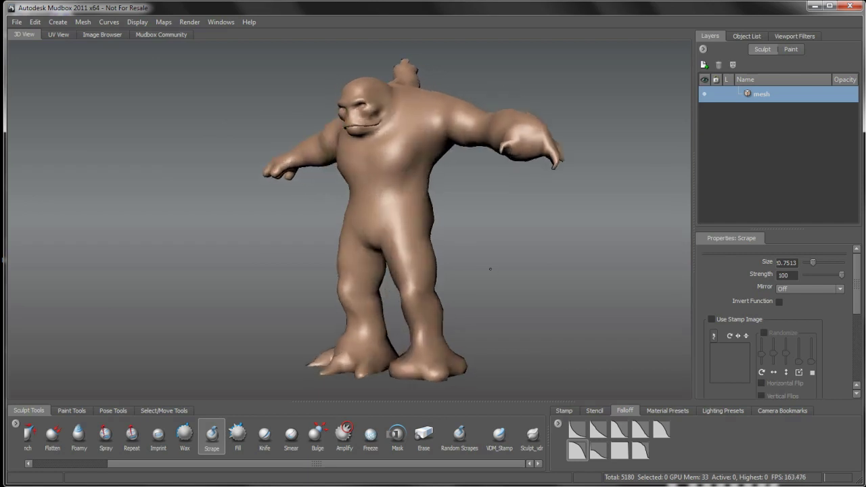
Examine the creature's base mesh from several angles, toggling the wireframe display to study its polygon layout.
middle_click_drag(503, 271, 493, 279, "alt")
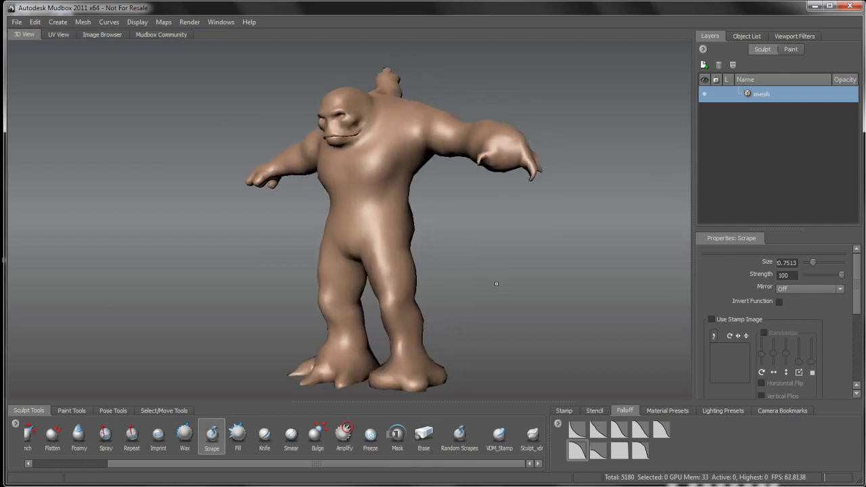
mouse_move(468, 262)
left_mouse_down("alt")
mouse_move(528, 261)
mouse_move(462, 270)
mouse_move(482, 259)
left_mouse_up("alt")
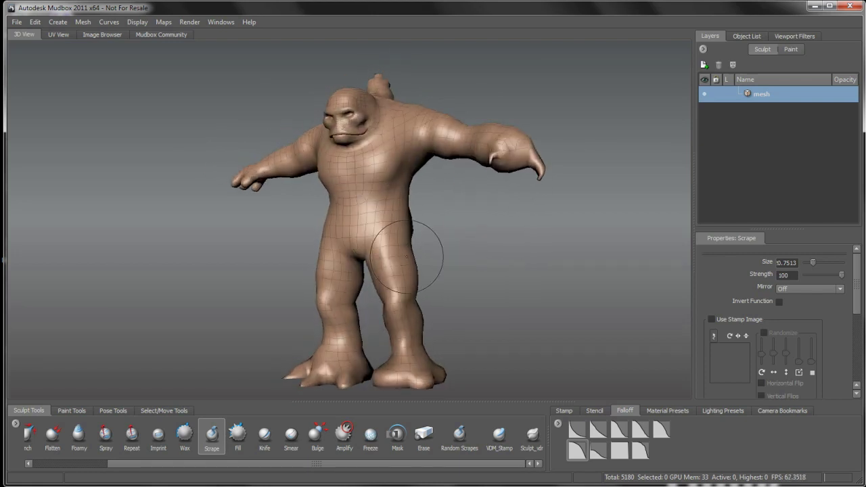
left_click_drag(406, 257, 462, 281, "alt")
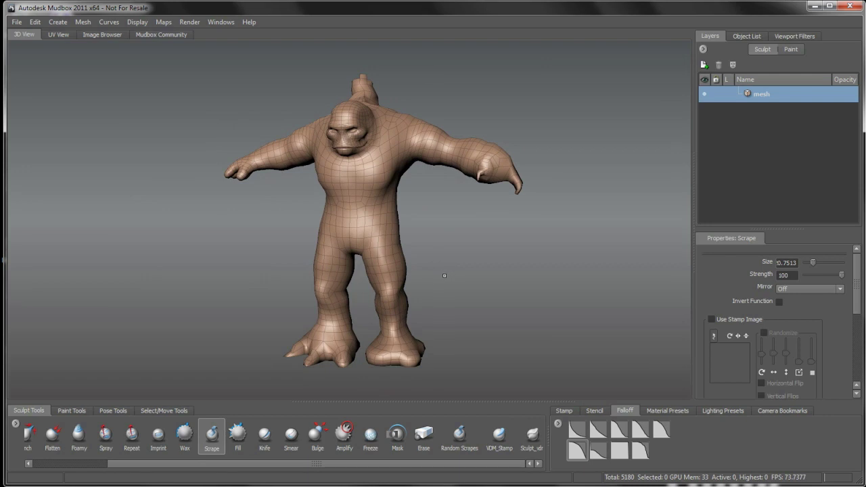
left_click_drag(419, 259, 452, 255, "alt")
right_click_drag(446, 258, 443, 289, "alt")
left_click_drag(443, 289, 399, 266, "alt")
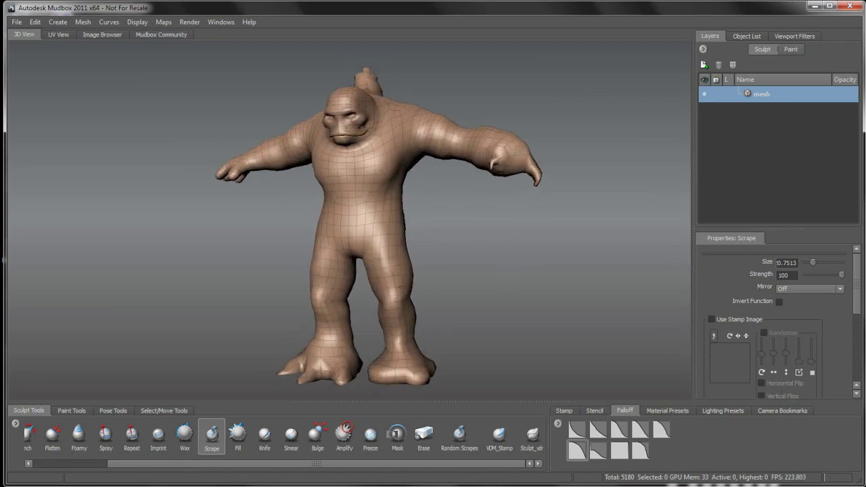
key("shift+w")
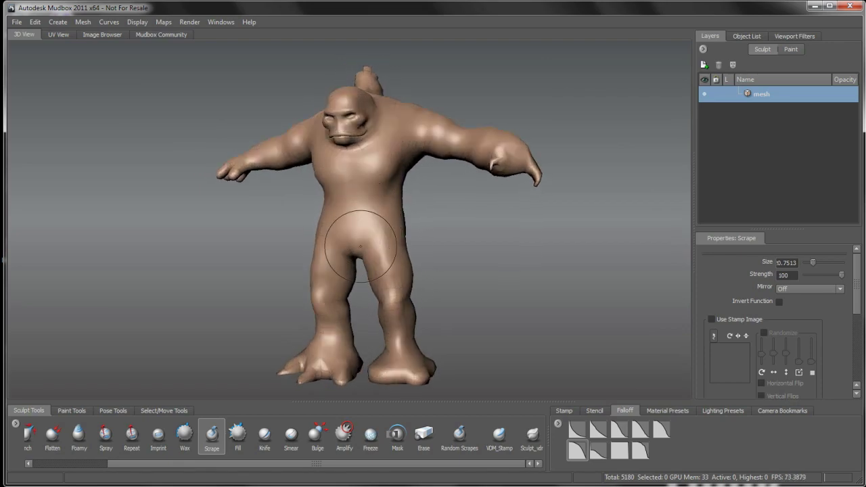
key("shift+w")
scroll(399, 242, "up", 2)
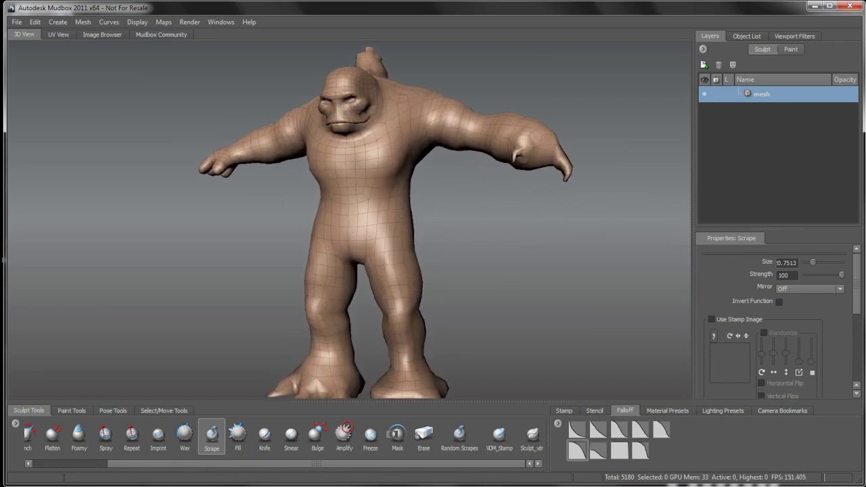
mouse_move(400, 238)
left_mouse_down("alt")
mouse_move(476, 255)
mouse_move(387, 224)
left_mouse_up("alt")
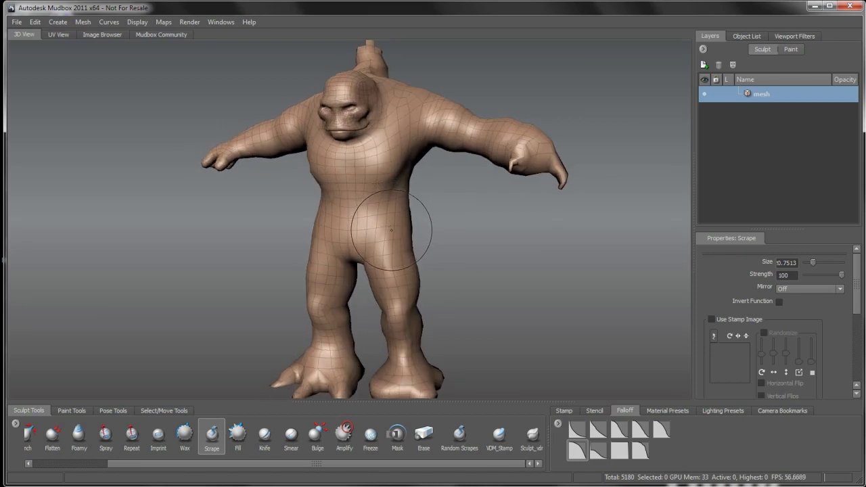
key("shift+w")
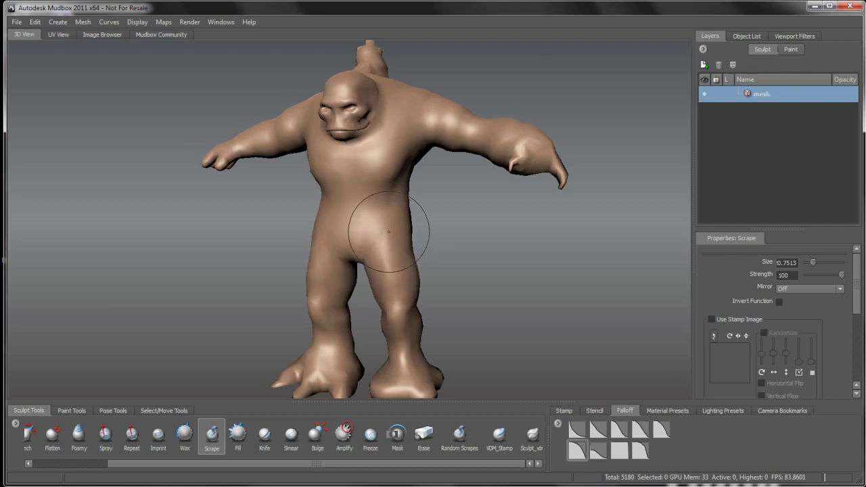
mouse_move(388, 231)
left_mouse_down("alt")
mouse_move(401, 228)
mouse_move(400, 218)
mouse_move(410, 229)
left_mouse_up("alt")
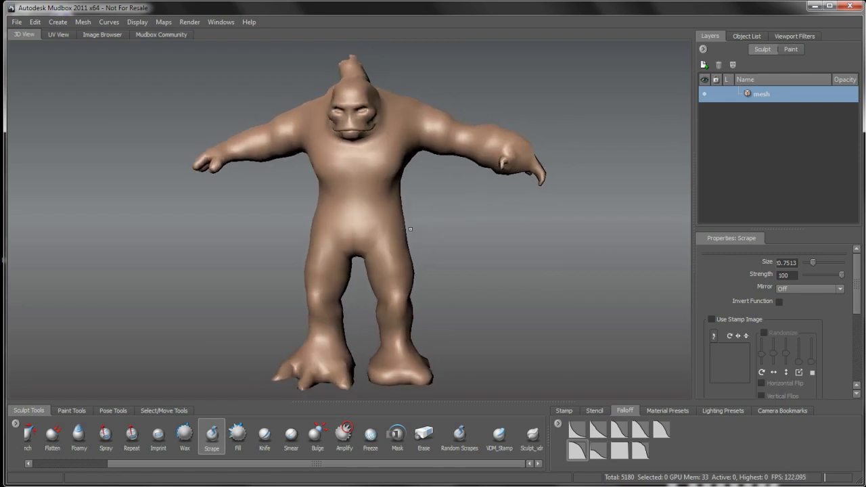
Add a new sculpt layer above the base mesh and select the Foamy brush with its size set to 8.936.
left_click_drag(207, 468, 131, 467)
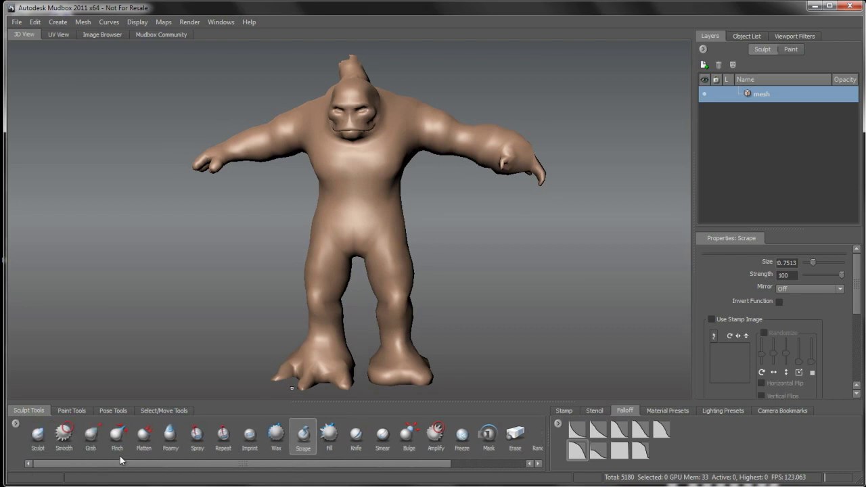
left_click(703, 66)
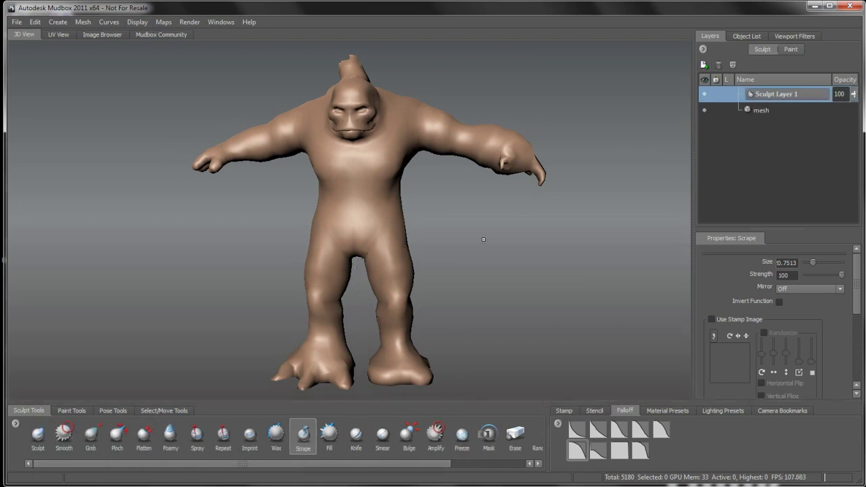
left_click(173, 445)
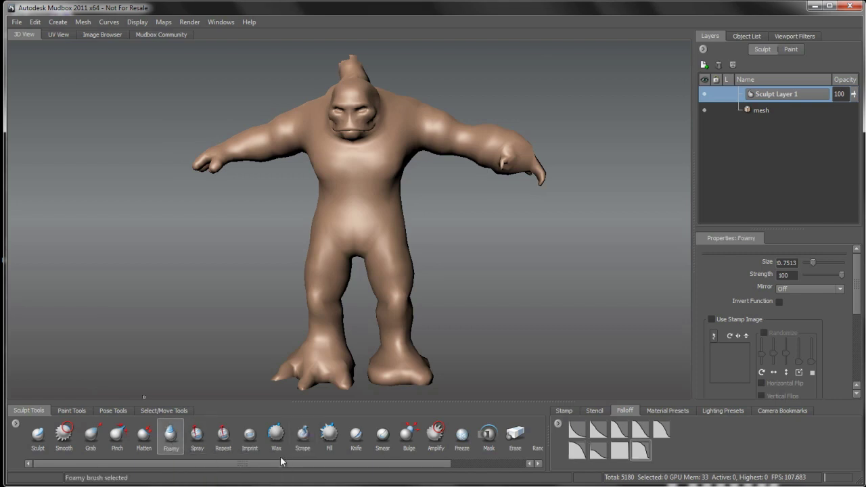
right_click_drag(422, 284, 435, 323, "alt")
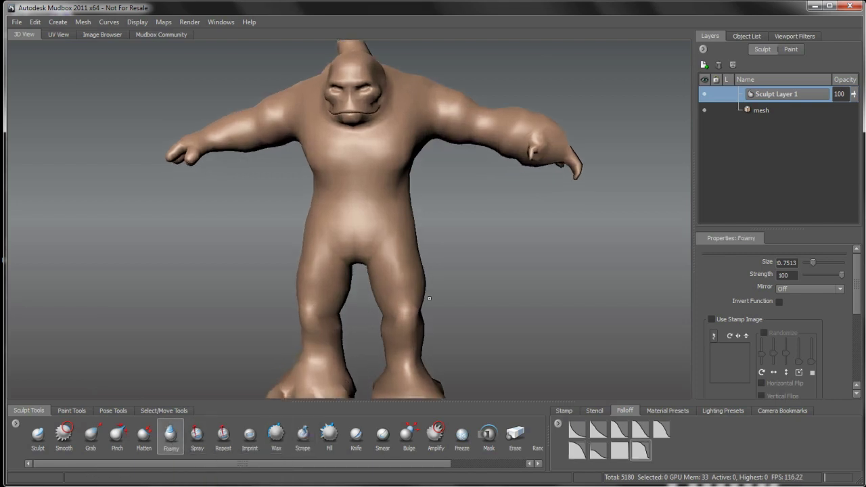
middle_click_drag(434, 324, 435, 278, "alt")
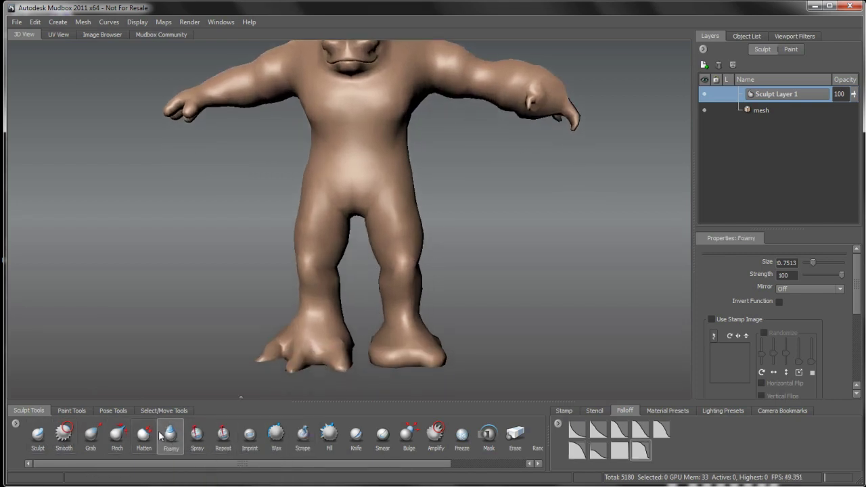
mouse_move(452, 258)
left_mouse_down("alt")
mouse_move(435, 264)
mouse_move(434, 255)
left_mouse_up("alt")
middle_click_drag(435, 255, 425, 272, "alt")
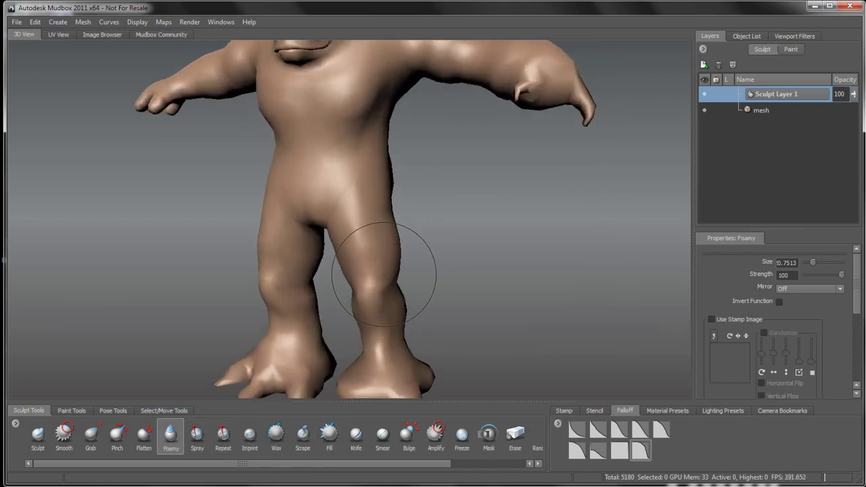
left_click_drag(370, 232, 339, 232)
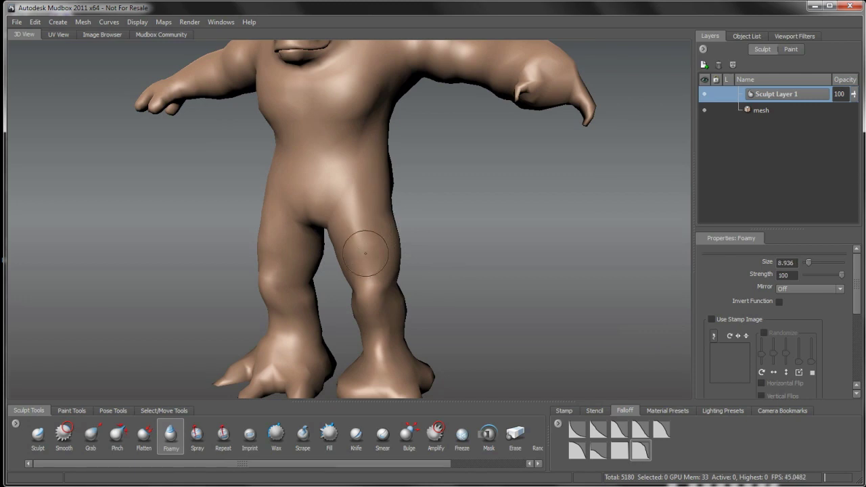
Subdivide the creature mesh up to level 4.
right_click_drag(385, 267, 397, 290, "alt")
left_click_drag(397, 290, 376, 284, "alt")
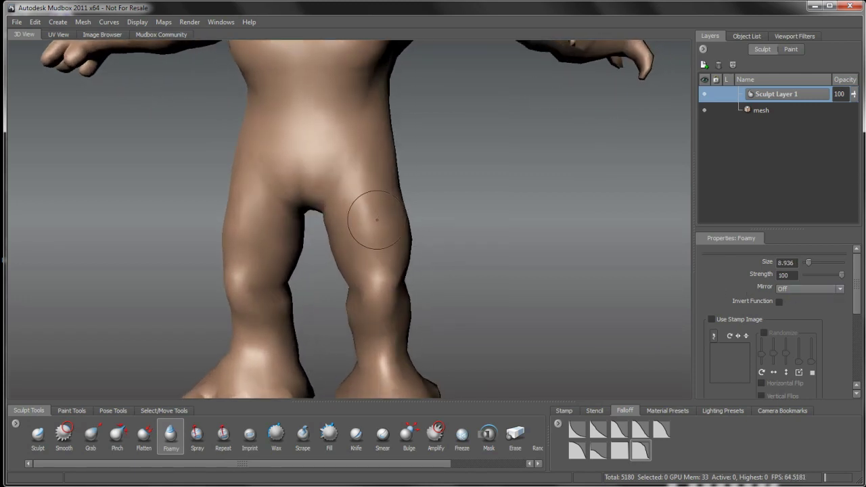
left_click_drag(402, 274, 380, 268, "alt")
middle_click_drag(381, 268, 392, 232, "alt")
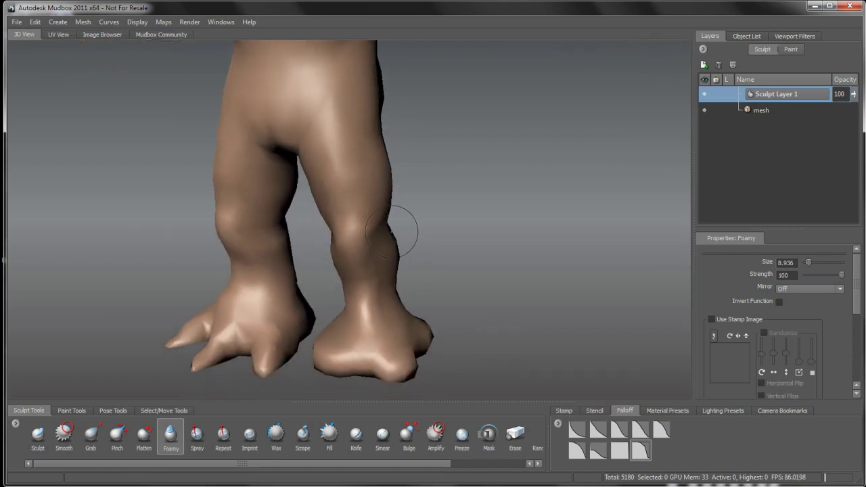
left_click_drag(362, 265, 411, 269, "alt")
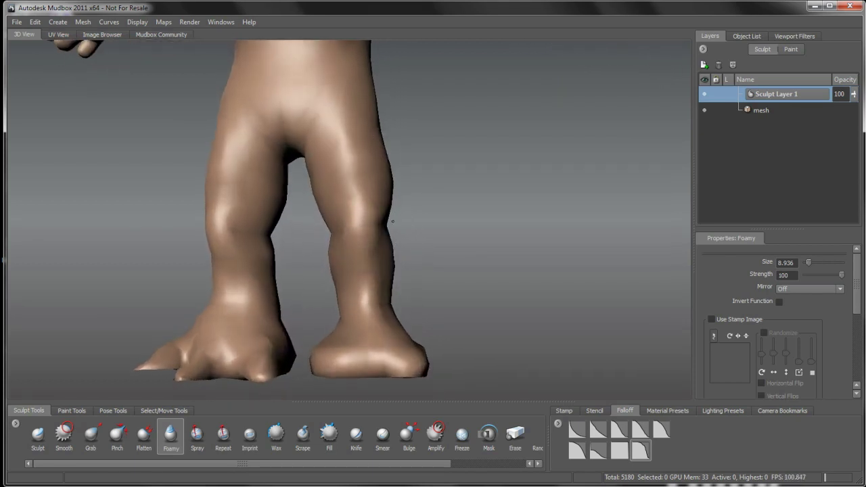
right_click_drag(392, 220, 408, 282, "alt")
middle_click_drag(397, 241, 411, 294, "alt")
left_click_drag(410, 293, 409, 289, "alt")
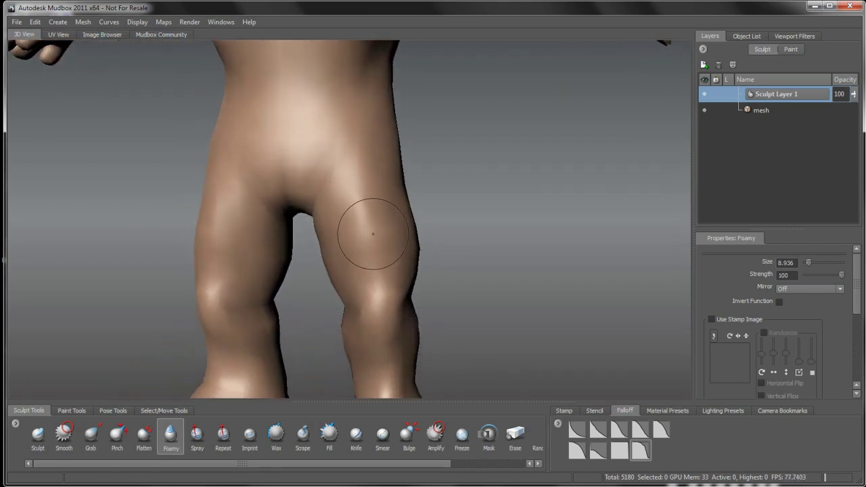
key("shift+d")
key("shift+d")
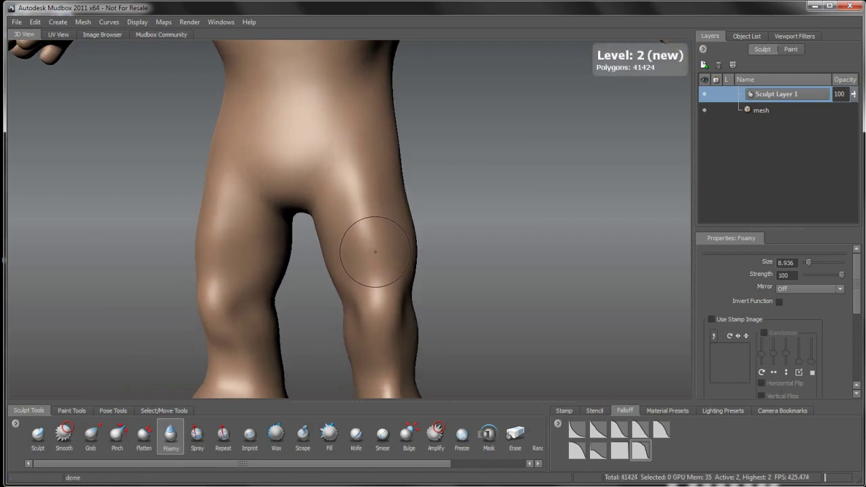
key("shift+d")
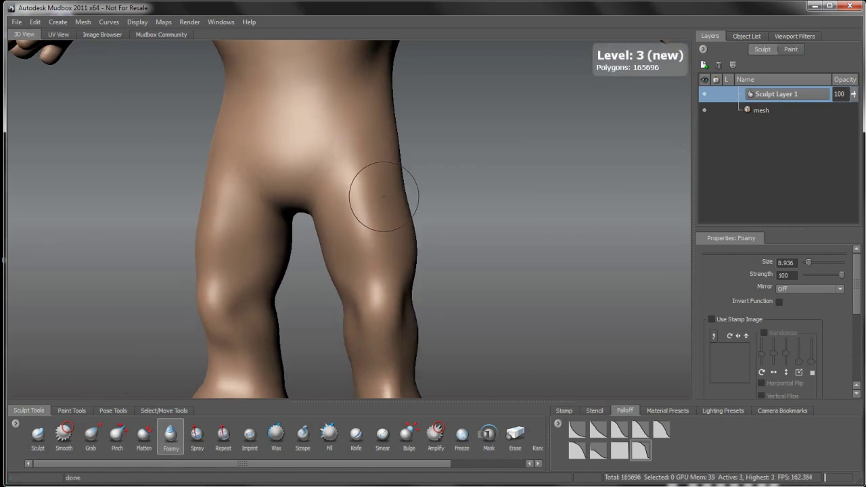
key("shift+d")
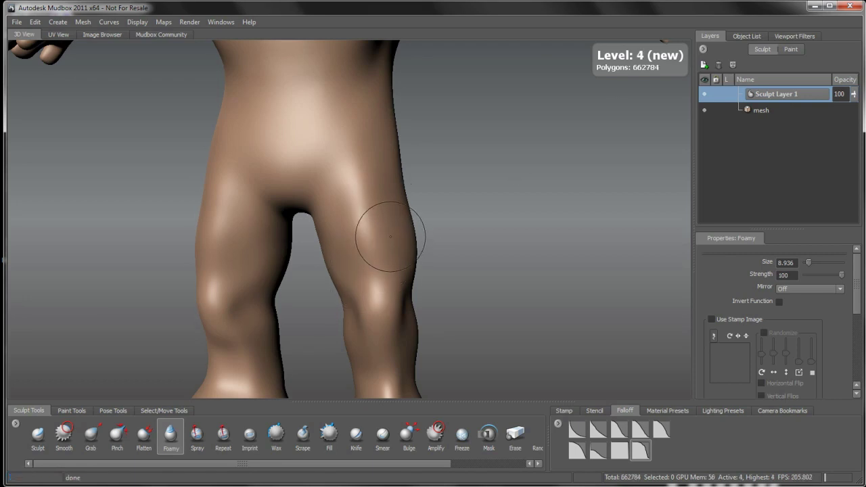
Lay the first raised strokes across the front of the creature's left thigh above the knee with the Wax brush at strength 100.
right_click_drag(393, 248, 418, 269, "alt")
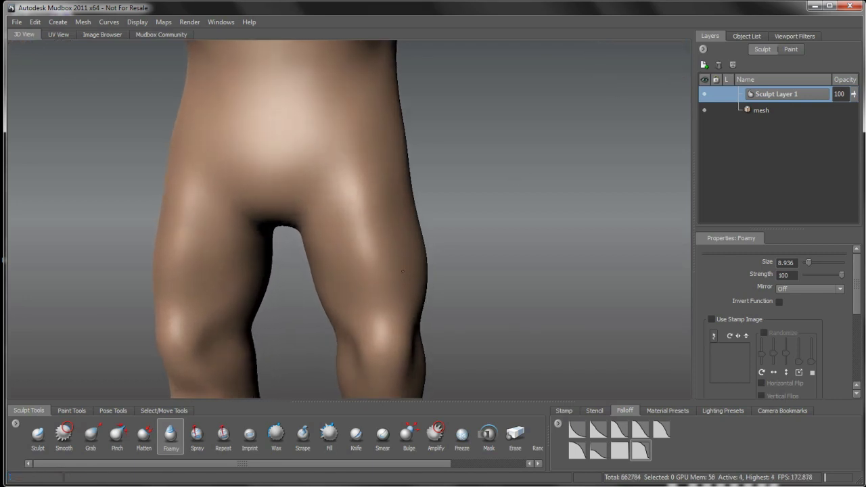
left_click_drag(371, 256, 367, 274, "alt")
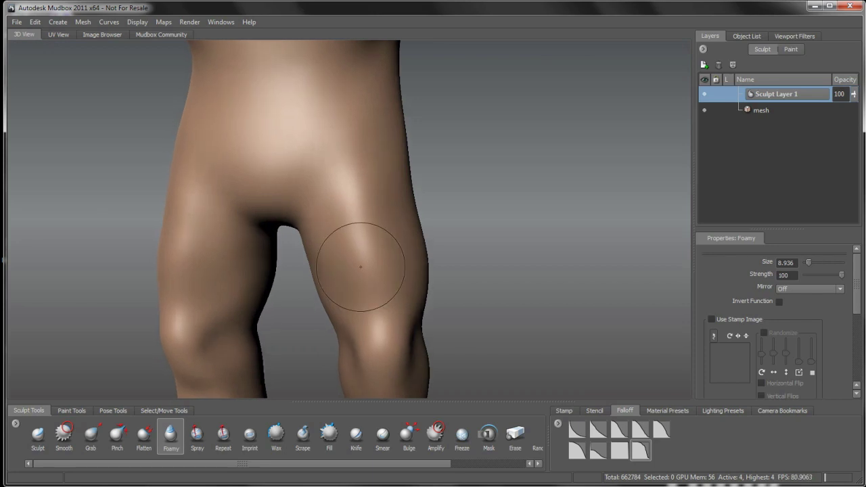
left_click(276, 434)
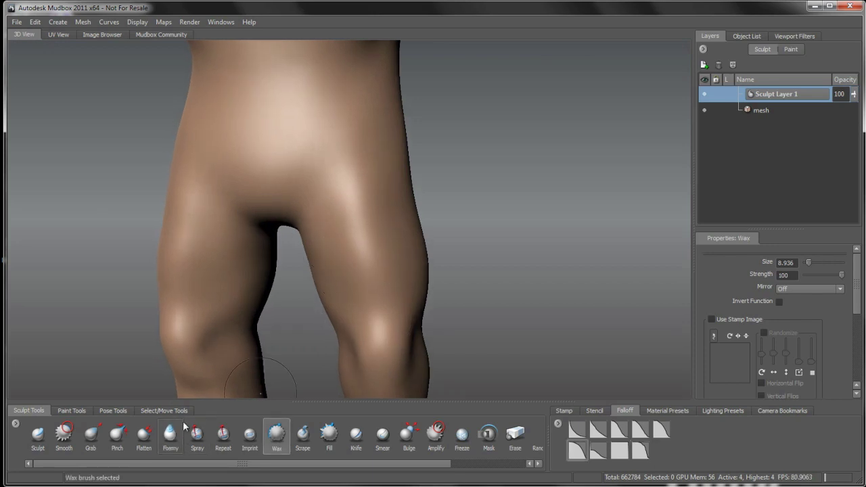
left_click_drag(384, 281, 395, 272, "alt")
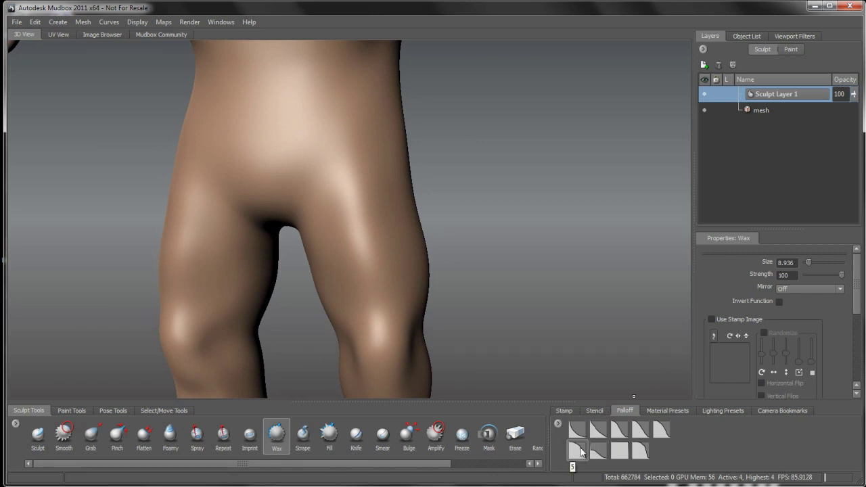
right_click_drag(372, 250, 379, 263, "alt")
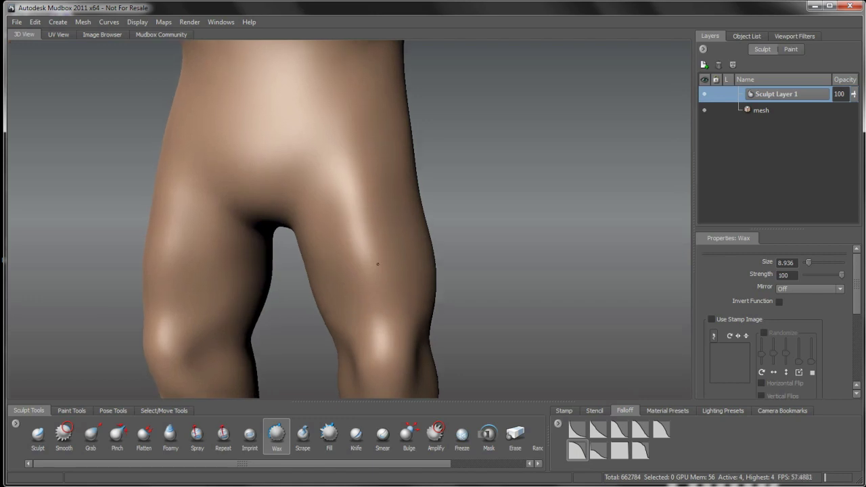
mouse_move(369, 238)
left_mouse_down()
mouse_move(342, 245)
mouse_move(372, 231)
mouse_move(403, 237)
mouse_move(403, 222)
mouse_move(403, 255)
mouse_move(380, 274)
mouse_move(366, 273)
mouse_move(379, 230)
mouse_move(395, 238)
mouse_move(399, 229)
mouse_move(402, 253)
left_mouse_up()
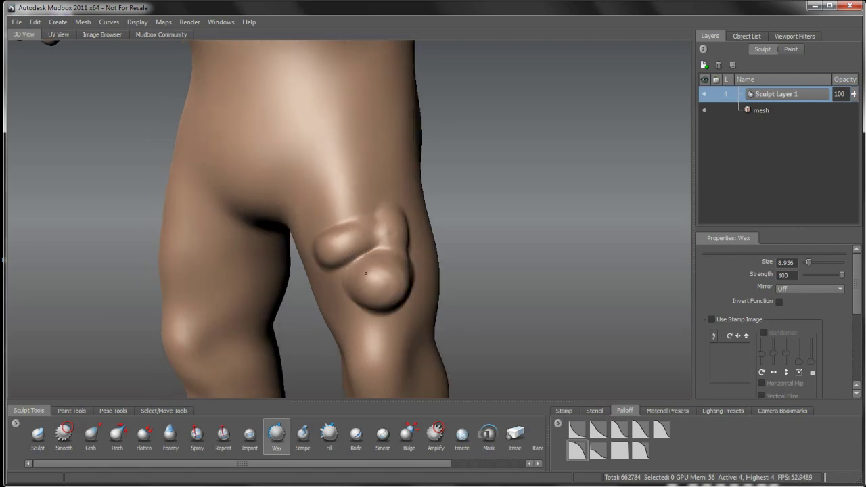
Build up the raised strokes above the left knee into a thick, rounded muscle mass with the Wax brush.
left_click_drag(398, 278, 337, 284, "alt")
mouse_move(372, 222)
left_mouse_down()
mouse_move(352, 248)
mouse_move(347, 287)
mouse_move(387, 287)
mouse_move(358, 276)
mouse_move(349, 231)
mouse_move(335, 235)
left_mouse_up()
left_click_drag(358, 272, 386, 277, "alt")
mouse_move(376, 204)
left_mouse_down()
mouse_move(366, 252)
mouse_move(394, 229)
left_mouse_up()
left_click_drag(382, 269, 251, 271, "alt")
left_click_drag(296, 239, 287, 283)
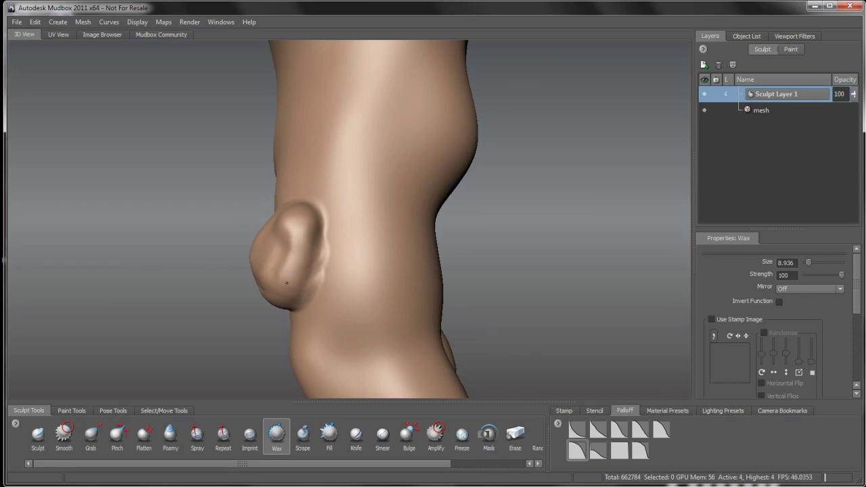
mouse_move(301, 223)
left_mouse_down()
mouse_move(295, 281)
mouse_move(411, 291)
mouse_move(386, 273)
mouse_move(383, 244)
mouse_move(372, 242)
left_mouse_up()
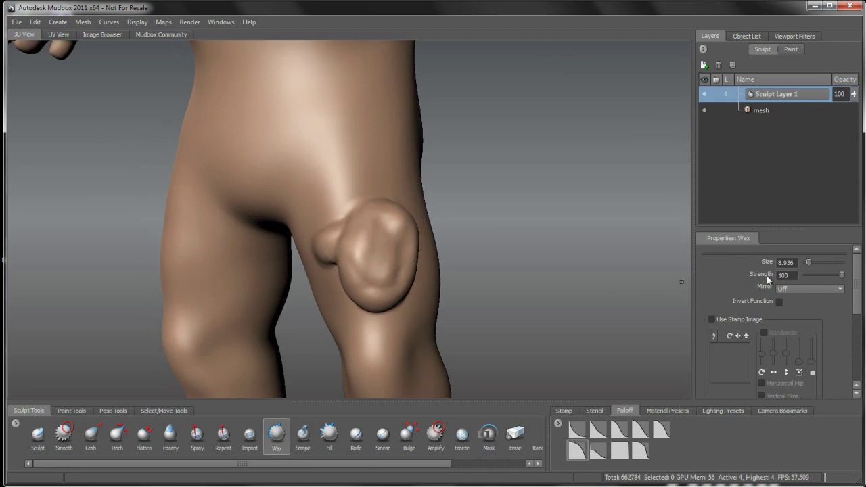
Reduce the Wax brush's strength and size for finer sculpting on the leg.
mouse_move(859, 277)
left_mouse_down()
mouse_move(859, 321)
mouse_move(853, 276)
left_mouse_up()
key("m")
left_click_drag(370, 238, 370, 137)
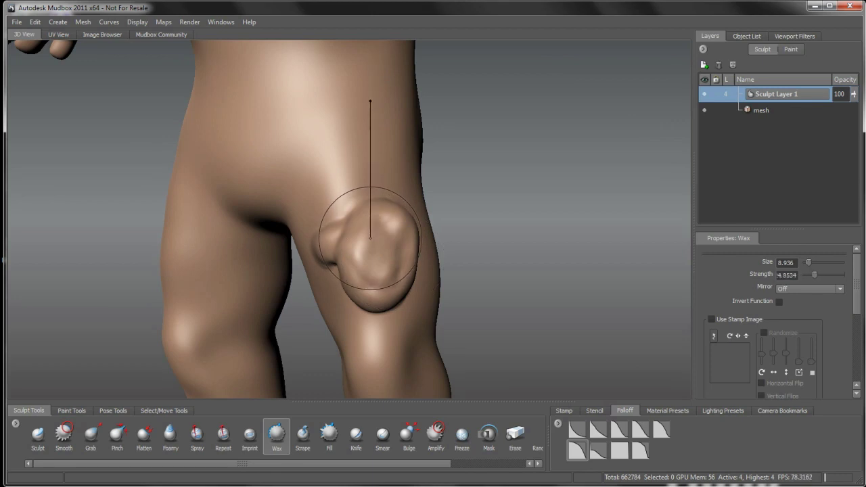
mouse_move(370, 238)
left_mouse_down()
mouse_move(370, 256)
mouse_move(365, 247)
mouse_move(385, 253)
mouse_move(395, 301)
mouse_move(379, 273)
mouse_move(345, 267)
mouse_move(345, 248)
mouse_move(356, 261)
mouse_move(378, 269)
mouse_move(380, 262)
left_mouse_up()
key("b")
key("b")
Sculpt an elongated muscle form on the outer side of the left thigh, beside the large front mass.
mouse_move(359, 166)
left_mouse_down()
mouse_move(377, 172)
mouse_move(356, 211)
left_mouse_up()
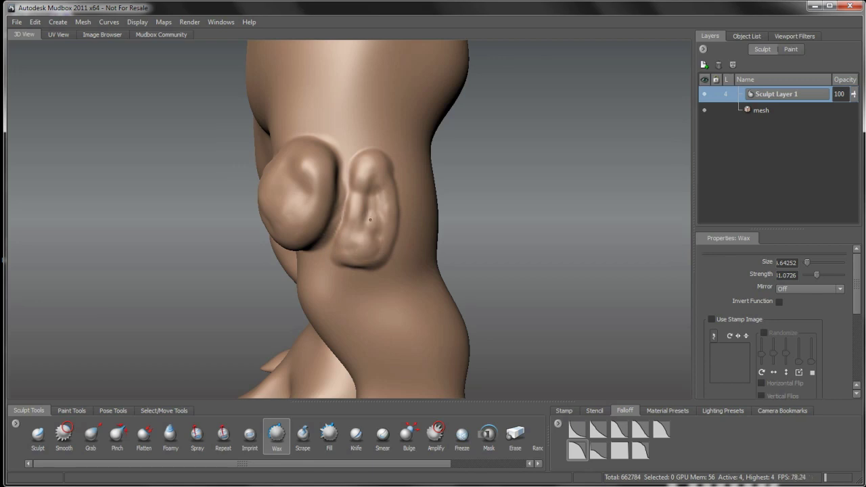
mouse_move(370, 220)
left_mouse_down()
mouse_move(383, 186)
mouse_move(381, 251)
mouse_move(359, 231)
mouse_move(367, 169)
mouse_move(383, 232)
mouse_move(353, 252)
mouse_move(362, 169)
mouse_move(391, 230)
mouse_move(400, 179)
mouse_move(379, 249)
left_mouse_up()
left_click_drag(385, 238, 392, 154)
Sculpt an oval muscle form on the inner side of the left thigh, just below the front mass.
mouse_move(393, 160)
left_mouse_down("alt")
mouse_move(352, 162)
mouse_move(373, 174)
mouse_move(353, 221)
left_mouse_up("alt")
left_click_drag(342, 229, 460, 215, "alt")
mouse_move(349, 232)
left_mouse_down()
mouse_move(339, 201)
mouse_move(349, 234)
left_mouse_up()
left_click_drag(343, 268, 403, 259, "alt")
left_click_drag(390, 231, 379, 234)
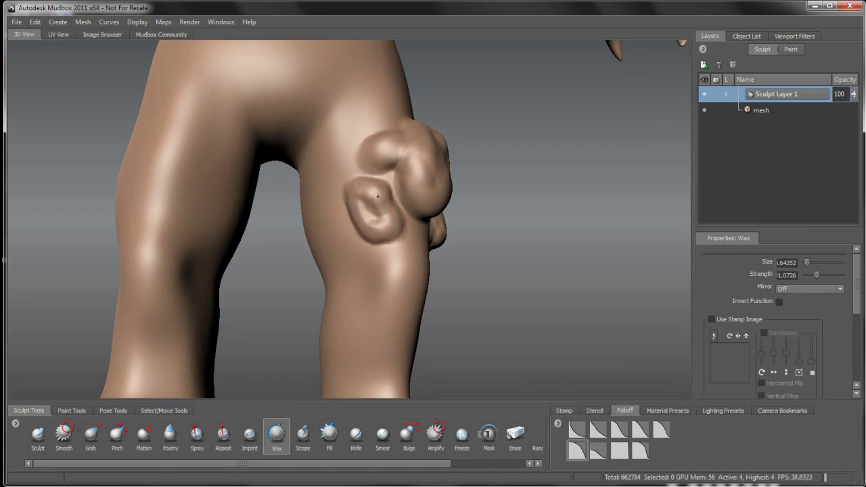
mouse_move(378, 218)
left_mouse_down()
mouse_move(380, 208)
mouse_move(381, 237)
mouse_move(350, 215)
mouse_move(343, 192)
mouse_move(372, 229)
left_mouse_up()
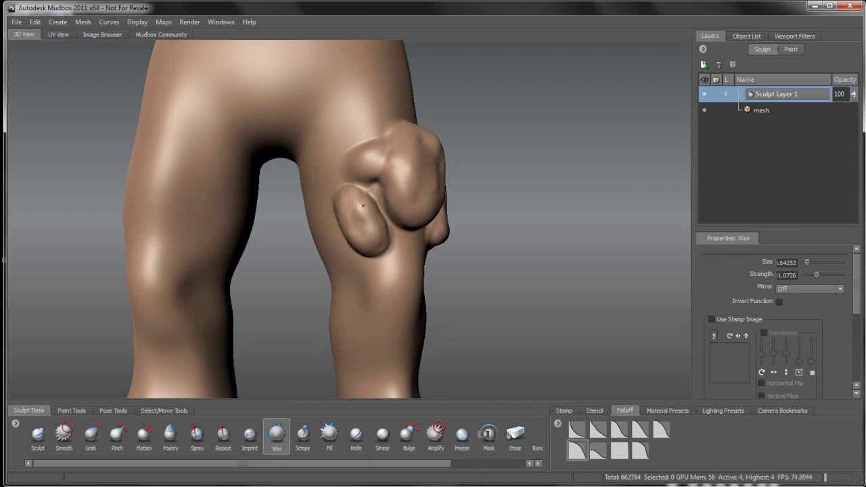
Build up the oval form on the left leg's inner side and the small lobe above it with the Wax brush.
mouse_move(347, 190)
left_mouse_down()
mouse_move(379, 238)
mouse_move(377, 254)
left_mouse_up()
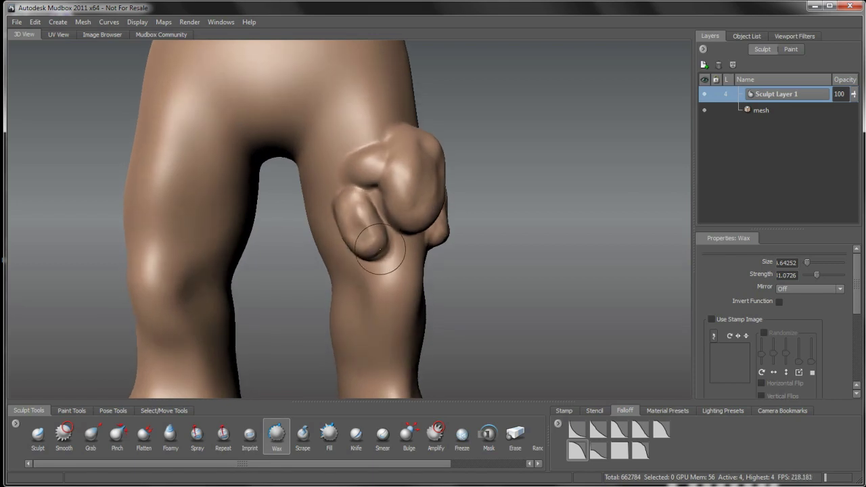
middle_click_drag(377, 254, 374, 272, "alt")
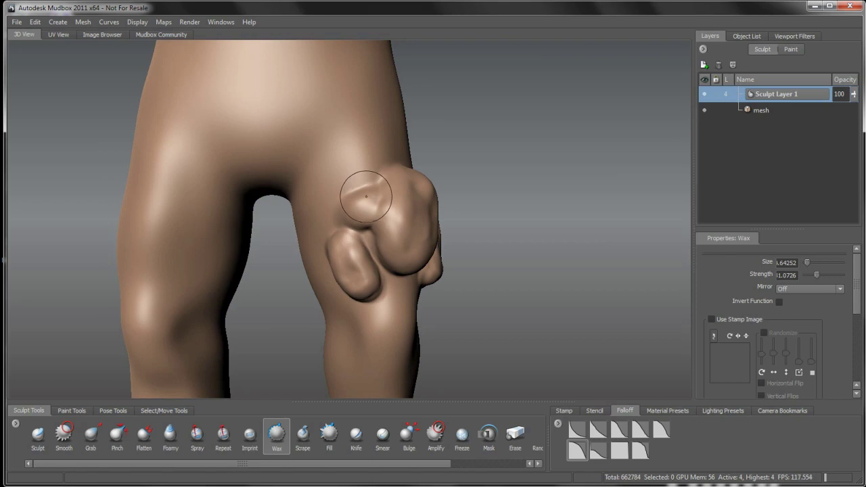
left_click_drag(367, 196, 365, 205)
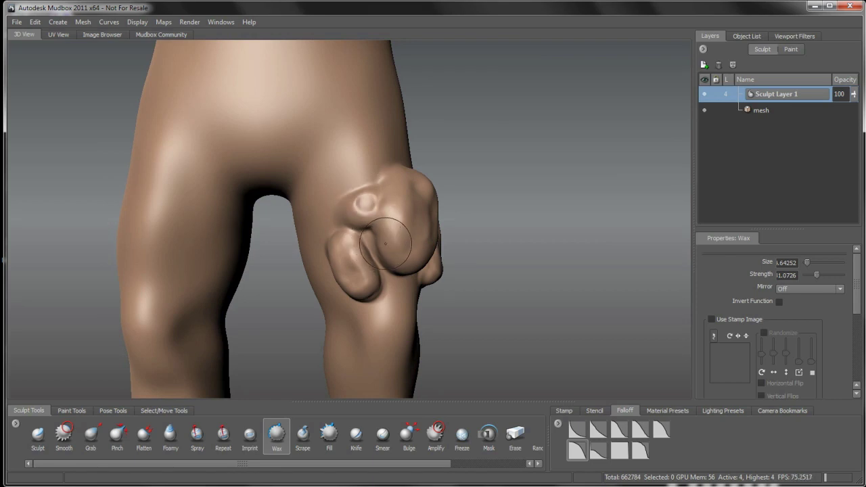
left_click_drag(385, 246, 374, 245, "alt")
right_click_drag(374, 245, 370, 224, "alt")
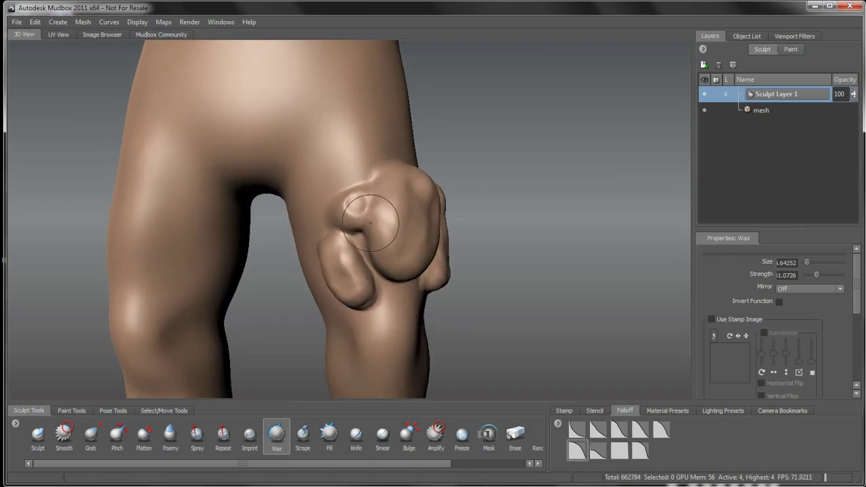
Erase the small lobe on the inner side of the large front mass with the Erase brush.
left_click(515, 436)
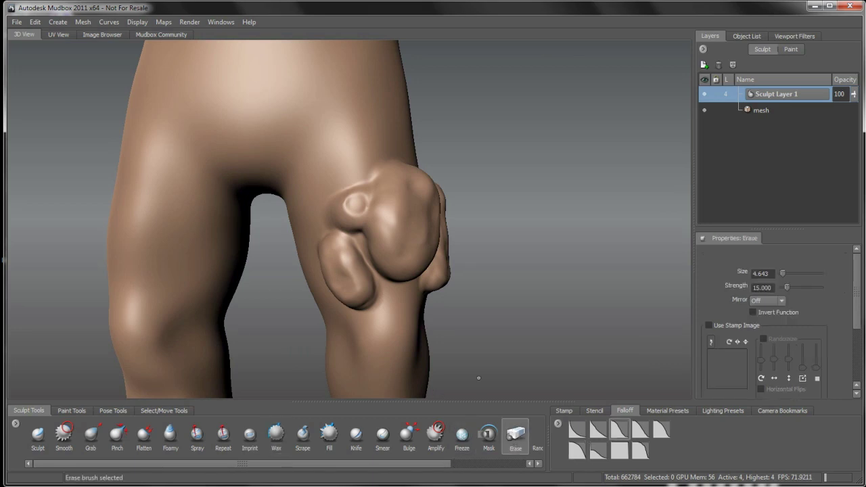
mouse_move(359, 201)
left_mouse_down()
mouse_move(343, 192)
mouse_move(353, 188)
mouse_move(337, 196)
mouse_move(343, 214)
mouse_move(356, 204)
mouse_move(345, 219)
mouse_move(338, 214)
mouse_move(354, 221)
left_mouse_up()
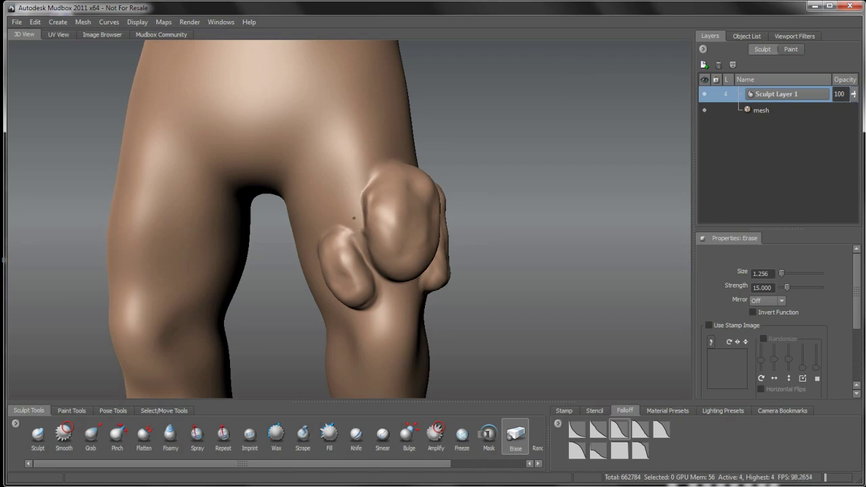
left_click_drag(360, 245, 368, 252, "alt")
Enlarge the Wax brush and sculpt a broad muscle form above the inner oval, merging both into one curved shape beside the front mass.
left_click(278, 437)
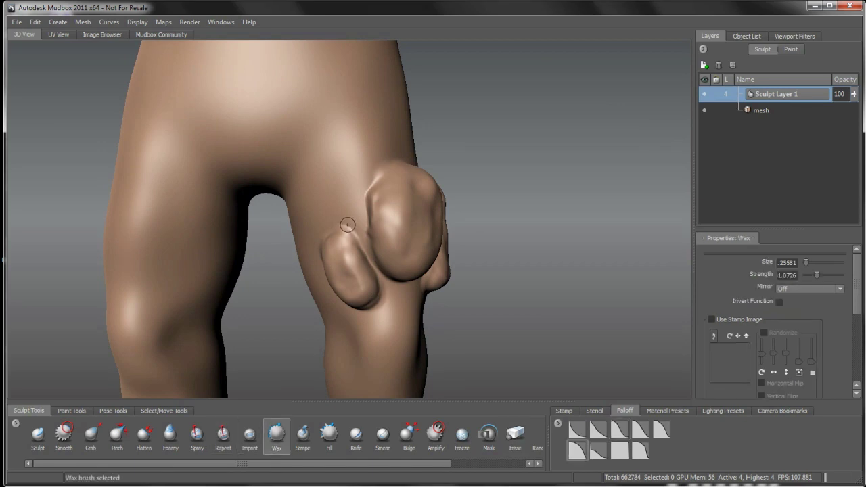
left_click_drag(343, 205, 354, 194)
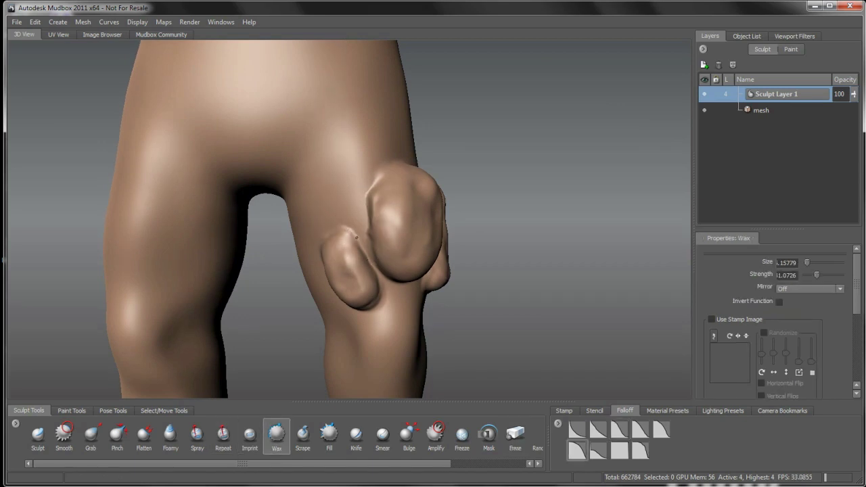
mouse_move(340, 229)
left_mouse_down("alt")
mouse_move(350, 225)
mouse_move(334, 236)
mouse_move(356, 219)
mouse_move(356, 207)
mouse_move(340, 228)
mouse_move(338, 203)
mouse_move(364, 215)
mouse_move(350, 255)
mouse_move(365, 289)
mouse_move(333, 297)
left_mouse_up("alt")
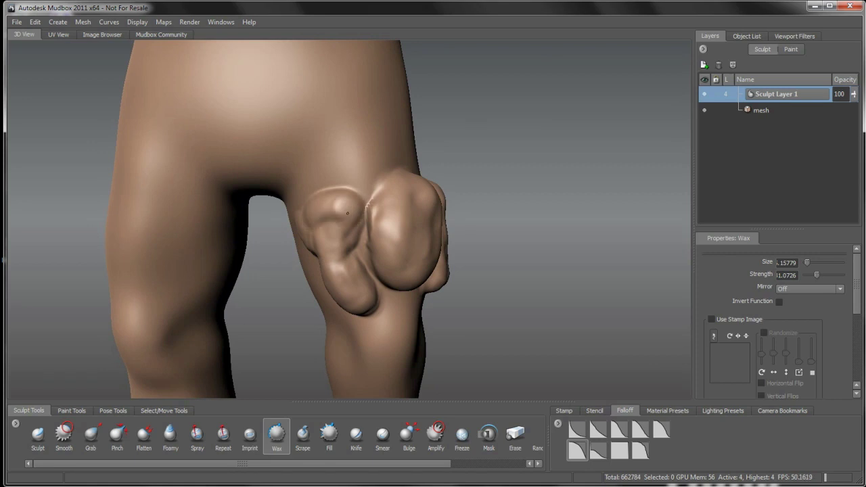
left_click_drag(330, 259, 357, 286)
mouse_move(356, 286)
left_mouse_down("alt")
mouse_move(373, 268)
mouse_move(358, 217)
mouse_move(358, 228)
left_mouse_up("alt")
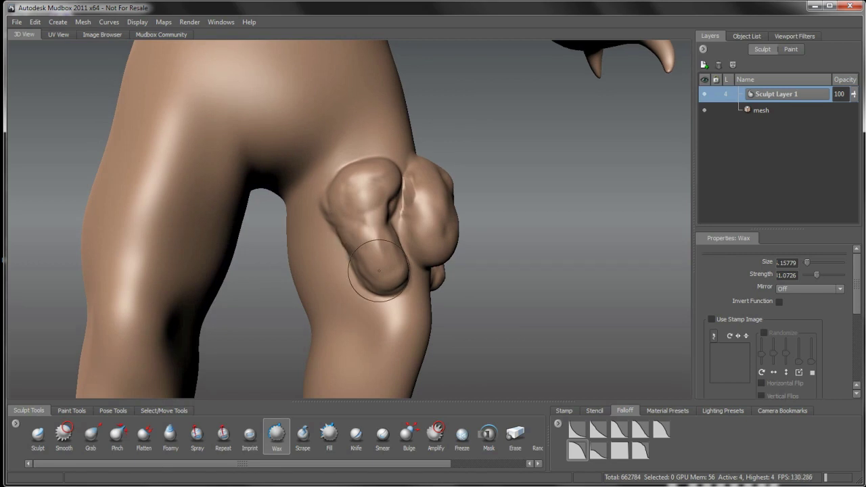
left_click_drag(379, 270, 330, 206, "alt")
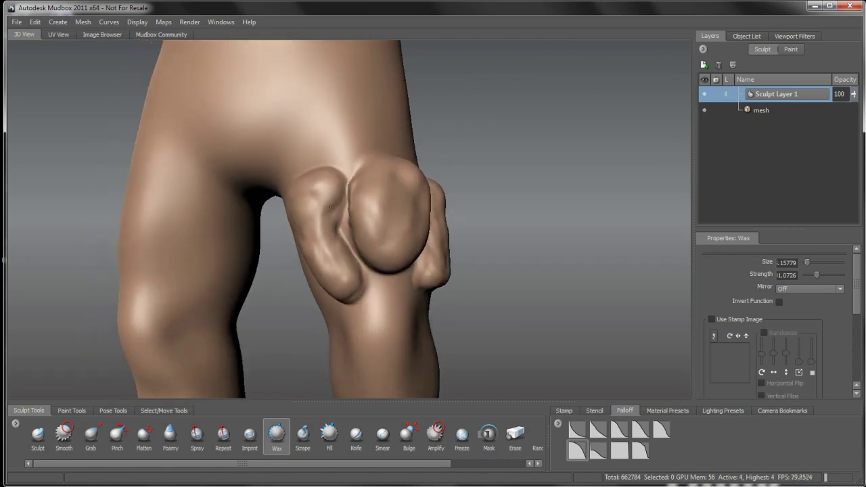
left_click_drag(388, 300, 376, 299, "alt")
Sculpt a rounded form on the front of the left knee, leaving a gap below the large front mass.
middle_click_drag(376, 299, 352, 236, "alt")
left_click_drag(347, 282, 367, 282, "alt")
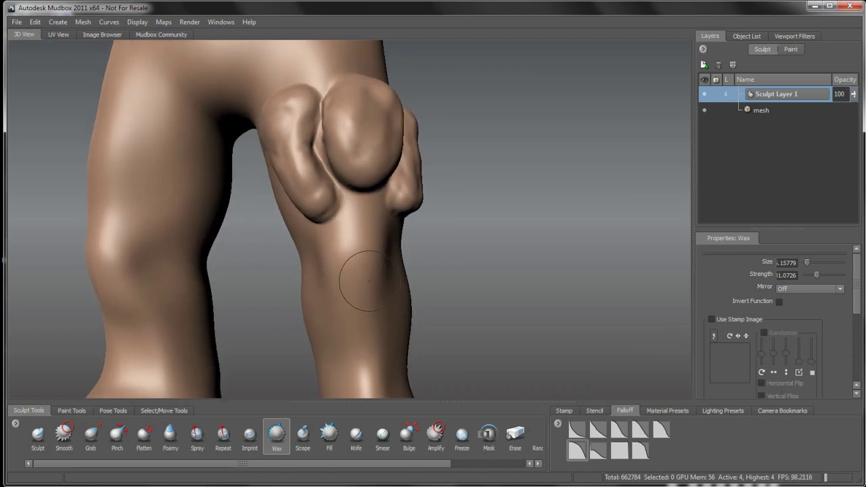
middle_click_drag(367, 282, 383, 283, "alt")
left_click_drag(383, 283, 378, 274, "alt")
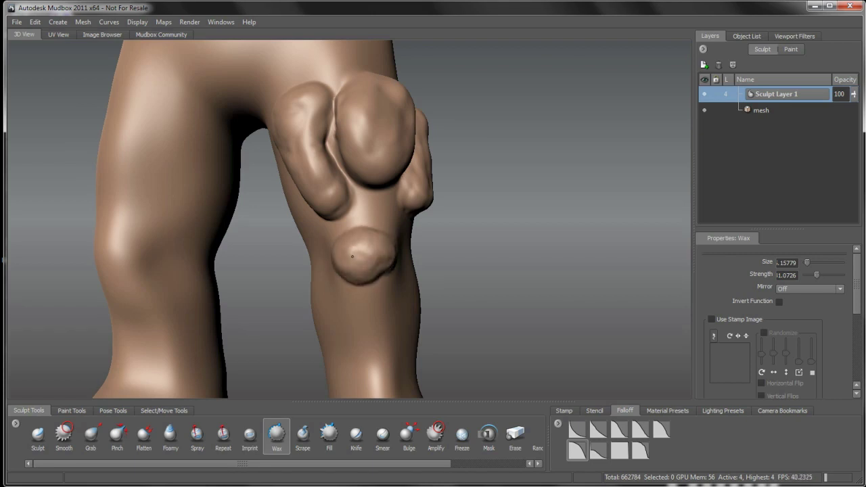
mouse_move(378, 262)
left_mouse_down("alt")
mouse_move(320, 250)
mouse_move(393, 256)
mouse_move(355, 240)
mouse_move(364, 278)
mouse_move(365, 269)
left_mouse_up("alt")
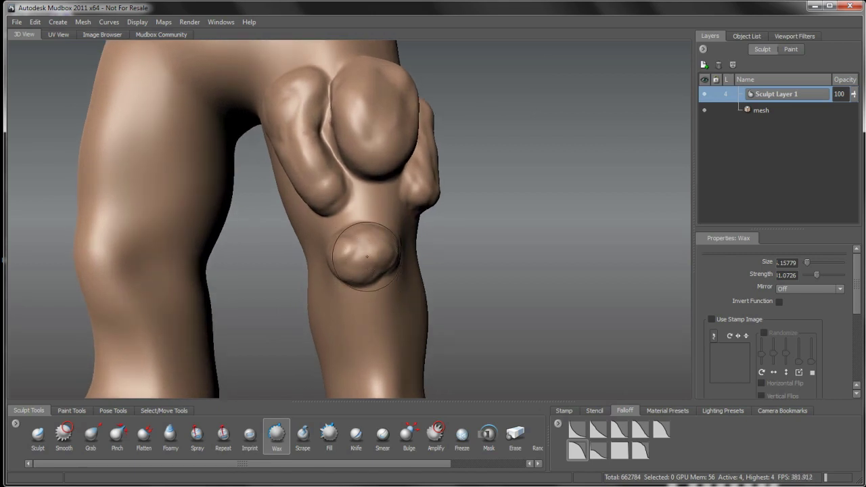
Sculpt a small horizontal oval form in the gap between the large front mass and the rounded knee form.
mouse_move(372, 254)
left_mouse_down("alt")
mouse_move(350, 246)
mouse_move(355, 263)
mouse_move(332, 259)
mouse_move(308, 272)
mouse_move(388, 262)
mouse_move(378, 241)
left_mouse_up("alt")
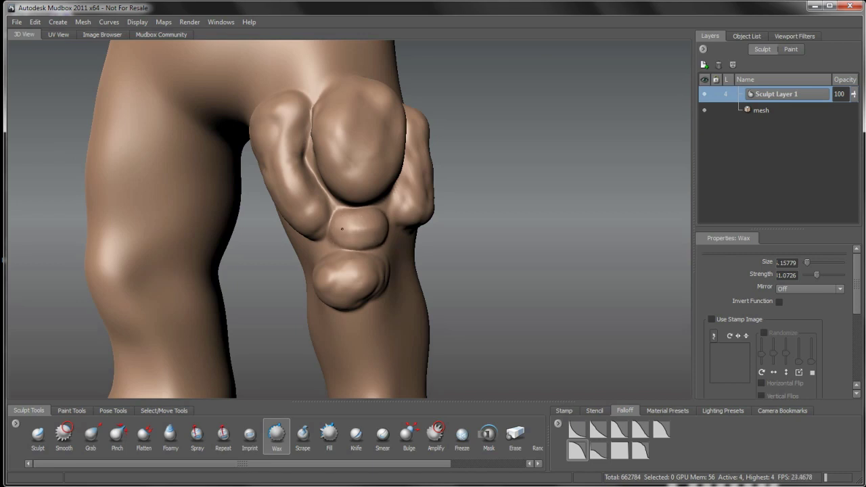
left_click_drag(367, 235, 339, 236, "alt")
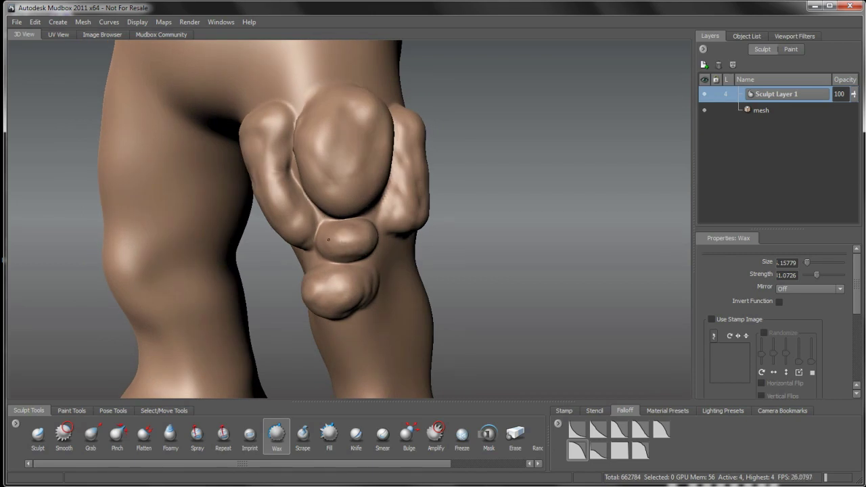
left_click_drag(374, 262, 301, 238, "alt")
Sculpt a long vertical muscle form down the front of the left shin, from below the knee to the ankle.
mouse_move(341, 267)
left_mouse_down("alt")
mouse_move(338, 276)
mouse_move(347, 250)
mouse_move(364, 264)
mouse_move(400, 236)
mouse_move(441, 245)
mouse_move(439, 253)
left_mouse_up("alt")
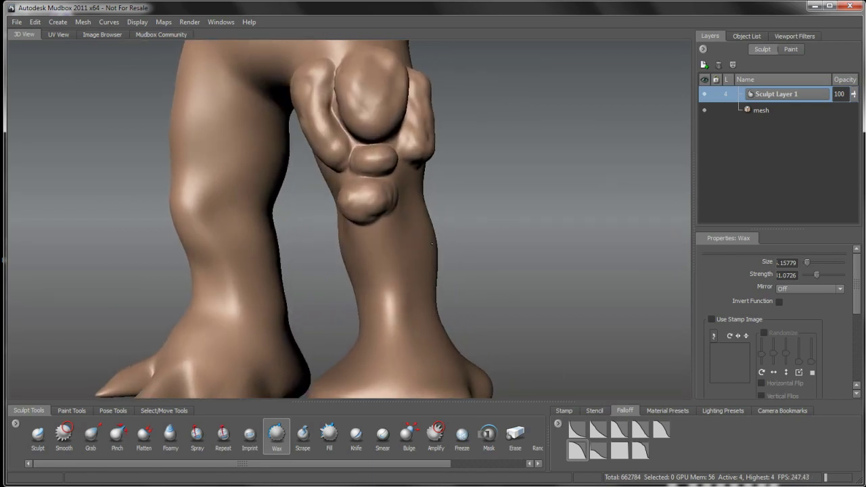
middle_click_drag(440, 254, 418, 241, "alt")
left_click_drag(418, 240, 438, 238, "alt")
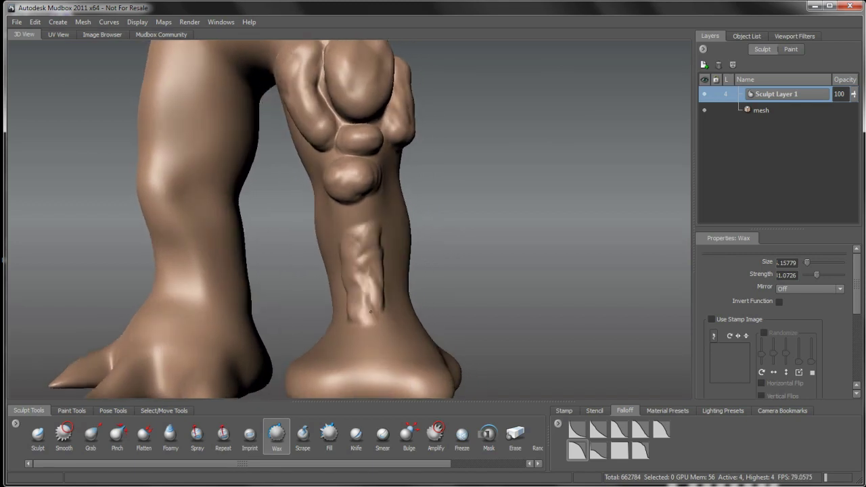
left_click_drag(351, 206, 359, 209)
left_click_drag(399, 239, 357, 243, "alt")
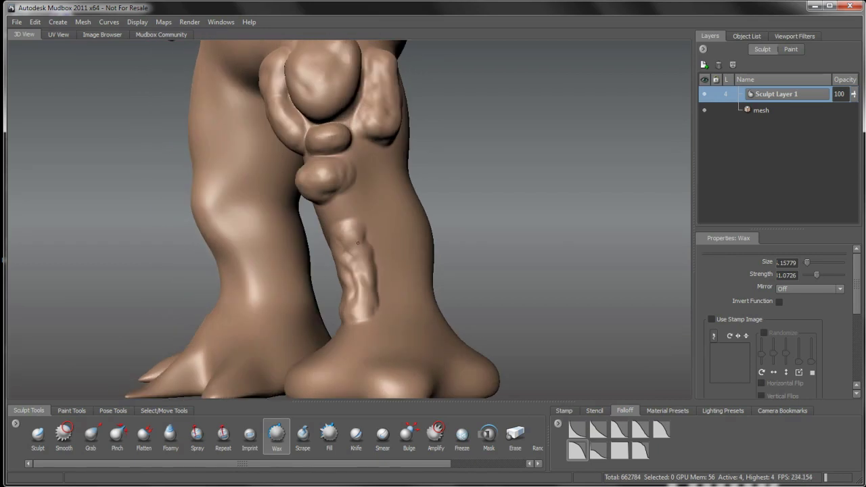
mouse_move(371, 314)
left_mouse_down()
mouse_move(349, 316)
mouse_move(368, 299)
left_mouse_up()
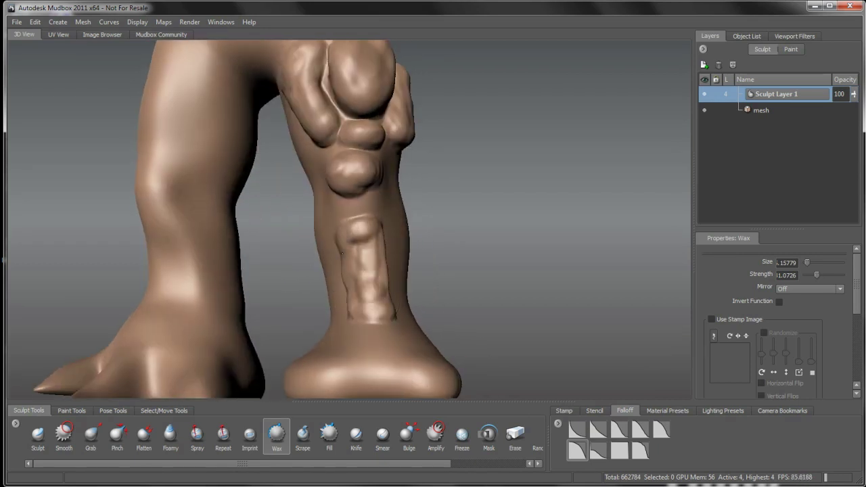
mouse_move(350, 292)
left_mouse_down()
mouse_move(351, 312)
mouse_move(359, 247)
mouse_move(349, 239)
left_mouse_up()
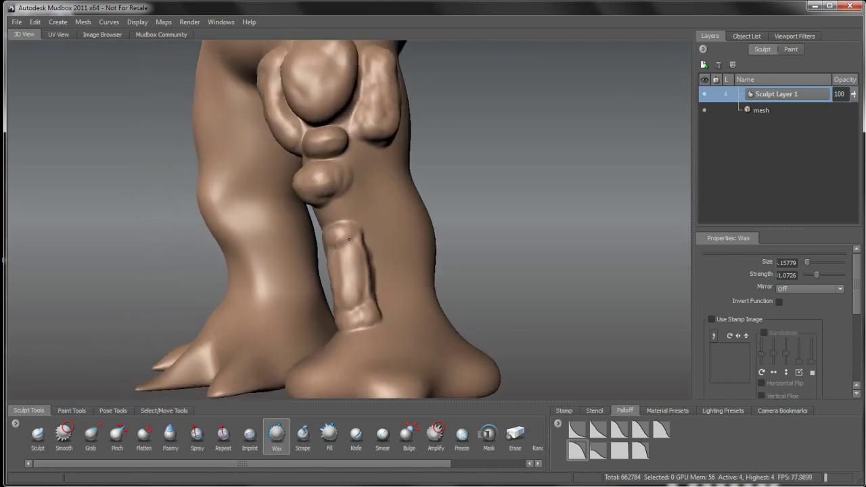
Thicken the long shin form and fill out its sides and lower end with more Wax strokes.
left_click_drag(343, 294, 379, 266, "alt")
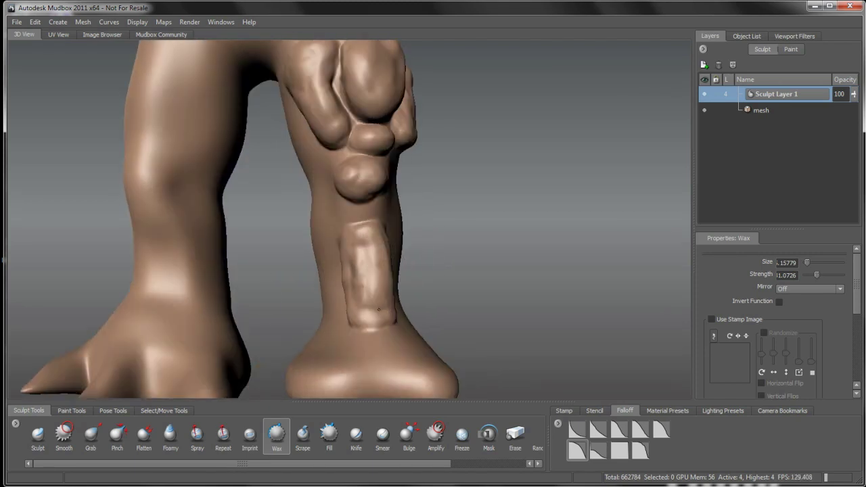
left_click_drag(378, 310, 365, 238, "alt")
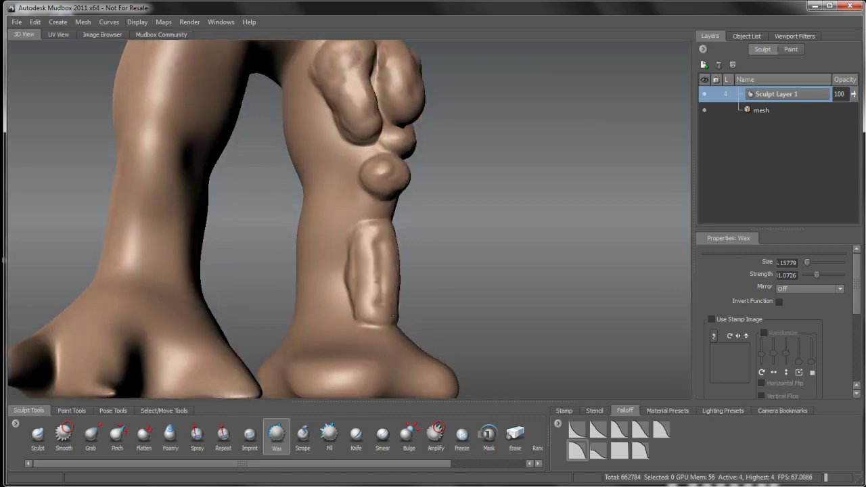
mouse_move(393, 316)
left_mouse_down("alt")
mouse_move(357, 313)
mouse_move(391, 310)
left_mouse_up("alt")
mouse_move(362, 235)
left_mouse_down("alt")
mouse_move(348, 236)
mouse_move(398, 255)
mouse_move(367, 291)
left_mouse_up("alt")
left_click_drag(367, 291, 306, 299, "alt")
mouse_move(358, 291)
left_mouse_down()
mouse_move(356, 246)
mouse_move(361, 288)
left_mouse_up()
mouse_move(361, 288)
left_mouse_down("alt")
mouse_move(301, 288)
mouse_move(428, 300)
mouse_move(470, 286)
left_mouse_up("alt")
right_click_drag(470, 286, 448, 273, "alt")
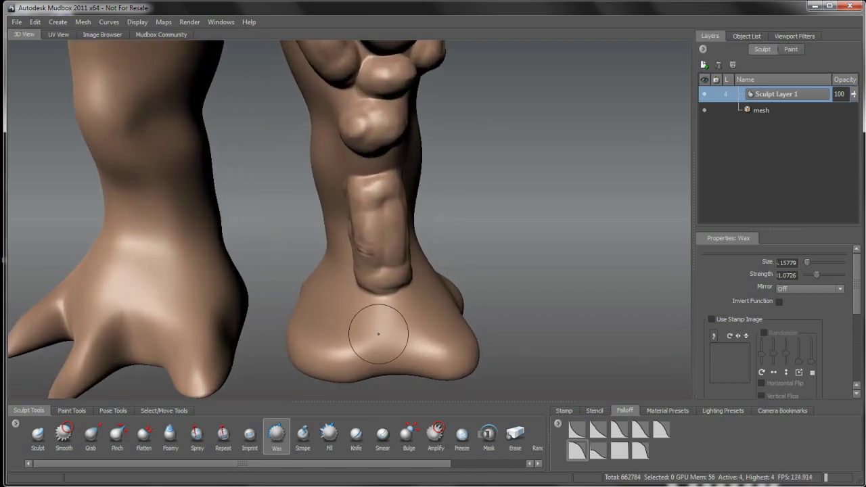
Sculpt a rounded toe form on the inner front corner of the left foot.
left_click_drag(378, 335, 382, 351, "alt")
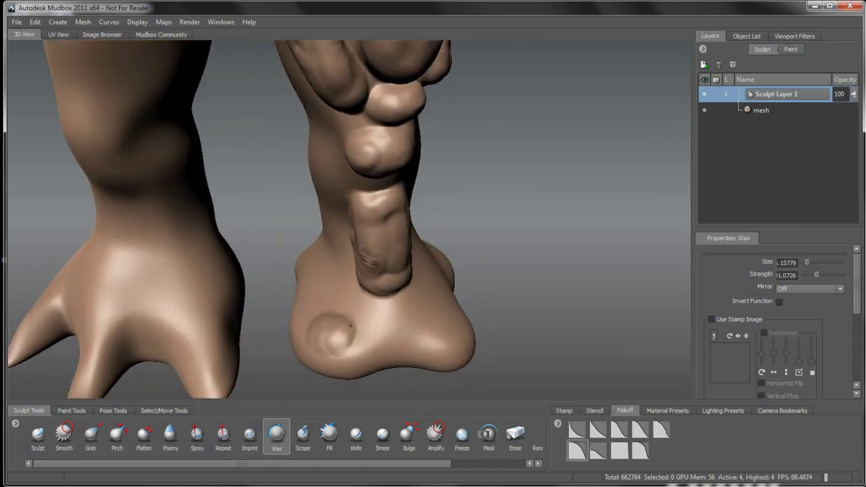
left_click_drag(315, 351, 337, 338, "alt")
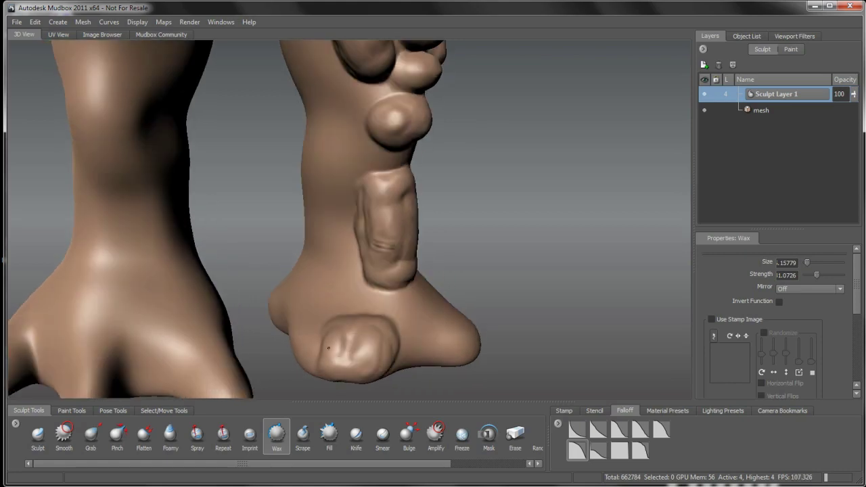
left_click_drag(349, 342, 322, 335, "alt")
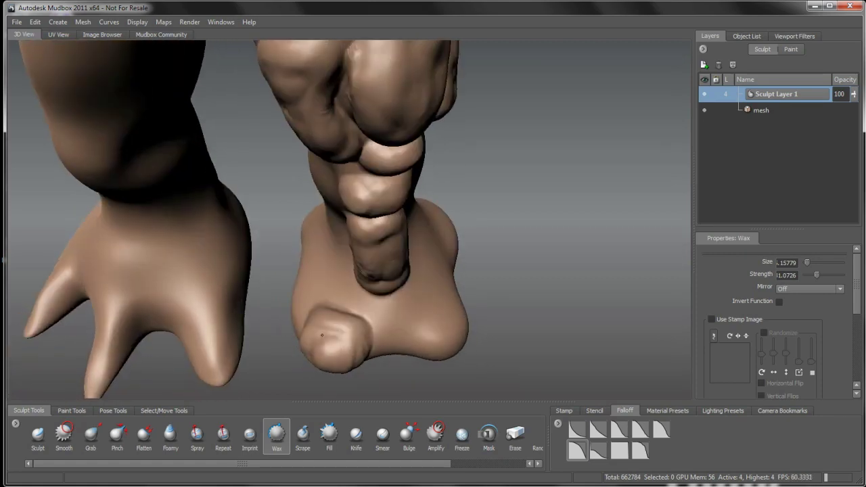
Sculpt two more rounded toe forms beside the first, continuing around the front toward the outer side of the left foot.
left_click_drag(368, 352, 333, 303, "alt")
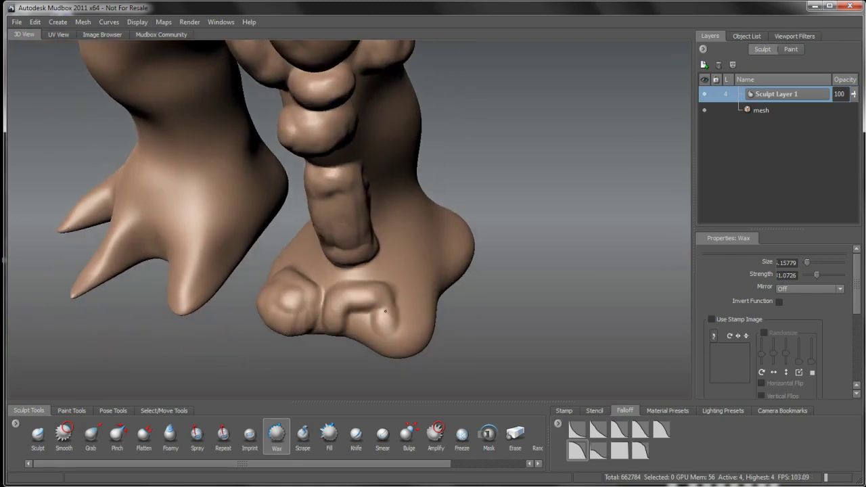
left_click_drag(365, 340, 388, 308, "alt")
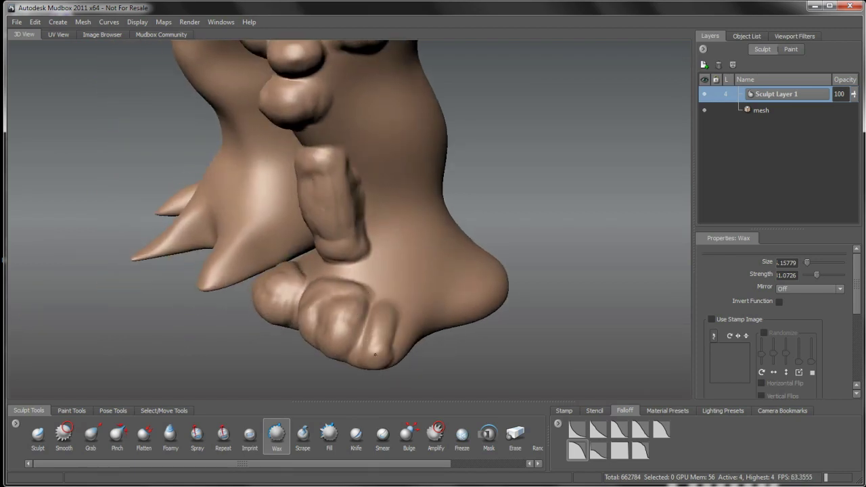
left_click_drag(398, 349, 357, 313, "alt")
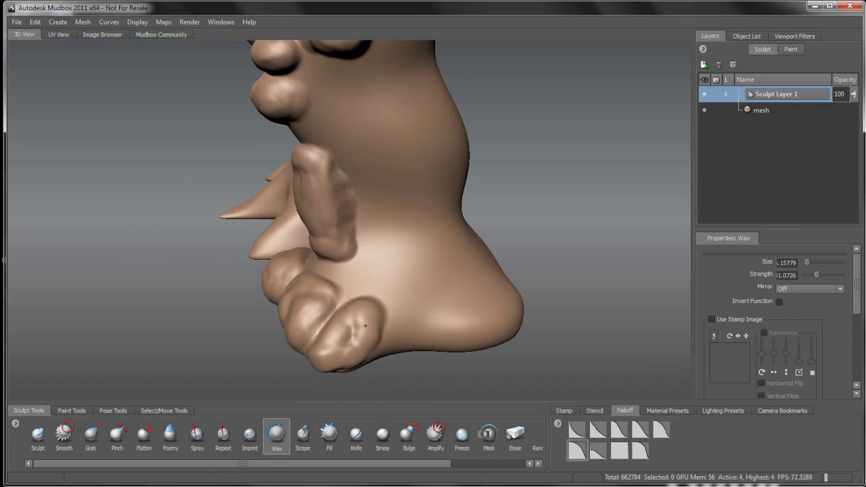
mouse_move(364, 347)
left_mouse_down()
mouse_move(354, 358)
mouse_move(364, 303)
mouse_move(348, 290)
left_mouse_up()
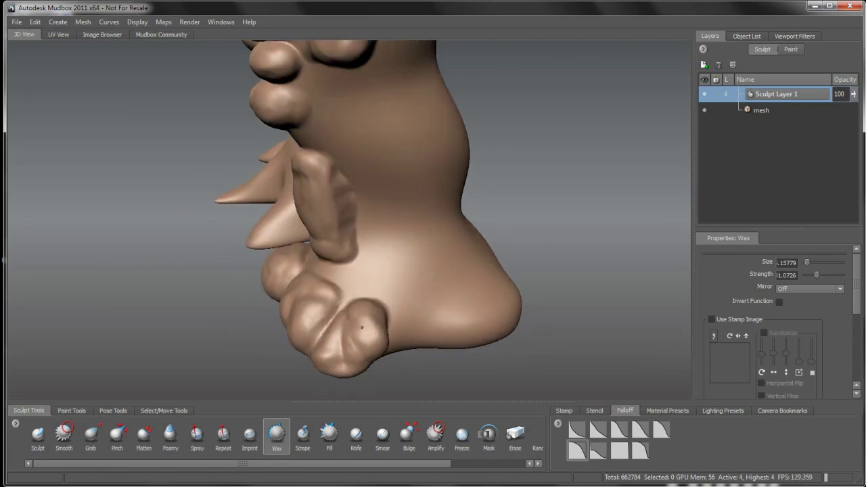
left_click_drag(338, 343, 341, 359)
Fill out and round the outer toe form on the left foot with additional Wax strokes.
left_click_drag(341, 352, 361, 358, "alt")
mouse_move(396, 317)
left_mouse_down()
mouse_move(380, 350)
mouse_move(395, 341)
left_mouse_up()
mouse_move(353, 353)
left_mouse_down("alt")
mouse_move(361, 345)
mouse_move(394, 349)
left_mouse_up("alt")
mouse_move(402, 349)
left_mouse_down()
mouse_move(371, 300)
mouse_move(341, 334)
mouse_move(378, 327)
mouse_move(379, 292)
mouse_move(369, 309)
left_mouse_up()
Sculpt an elongated form along the left foot's inner edge and a rounded form above it at the ankle.
mouse_move(369, 309)
left_mouse_down("alt")
mouse_move(326, 326)
mouse_move(300, 311)
mouse_move(315, 321)
mouse_move(308, 329)
mouse_move(334, 306)
mouse_move(308, 263)
mouse_move(317, 275)
mouse_move(295, 259)
mouse_move(308, 238)
mouse_move(291, 234)
mouse_move(292, 270)
mouse_move(313, 309)
mouse_move(296, 330)
mouse_move(279, 318)
mouse_move(268, 290)
mouse_move(264, 314)
mouse_move(294, 333)
mouse_move(276, 299)
mouse_move(268, 324)
mouse_move(270, 313)
mouse_move(285, 337)
left_mouse_up("alt")
mouse_move(343, 319)
left_mouse_down()
mouse_move(330, 351)
mouse_move(345, 312)
mouse_move(355, 338)
mouse_move(338, 332)
left_mouse_up()
mouse_move(321, 265)
left_mouse_down()
mouse_move(285, 272)
mouse_move(295, 266)
left_mouse_up()
mouse_move(298, 274)
left_mouse_down("alt")
mouse_move(323, 272)
mouse_move(307, 251)
mouse_move(287, 281)
left_mouse_up("alt")
left_click_drag(287, 281, 305, 257, "alt")
Sculpt an elongated muscle form on the inner side of the lower left leg, above the rounded ankle form.
mouse_move(309, 175)
left_mouse_down()
mouse_move(306, 201)
mouse_move(312, 153)
mouse_move(300, 213)
mouse_move(306, 183)
left_mouse_up()
mouse_move(306, 183)
left_mouse_down()
mouse_move(326, 122)
mouse_move(318, 131)
mouse_move(311, 120)
left_mouse_up()
left_click_drag(310, 120, 320, 154, "alt")
mouse_move(308, 133)
left_mouse_down()
mouse_move(281, 198)
mouse_move(291, 210)
left_mouse_up()
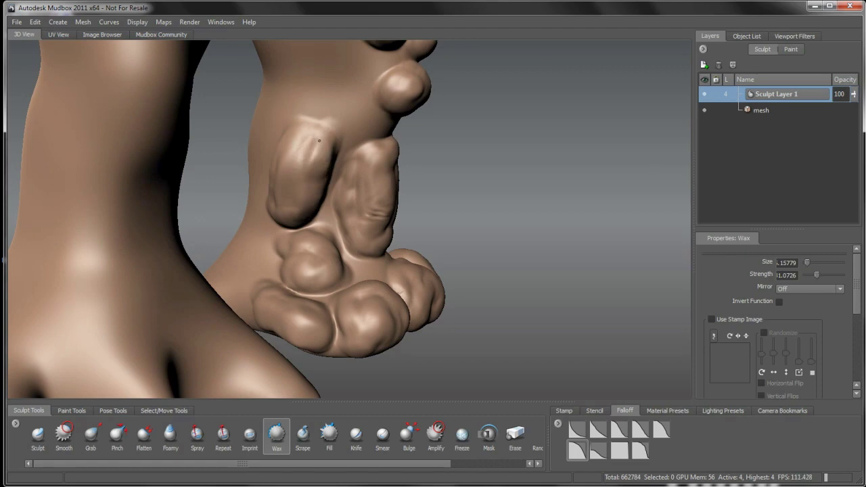
left_click_drag(275, 203, 301, 195, "alt")
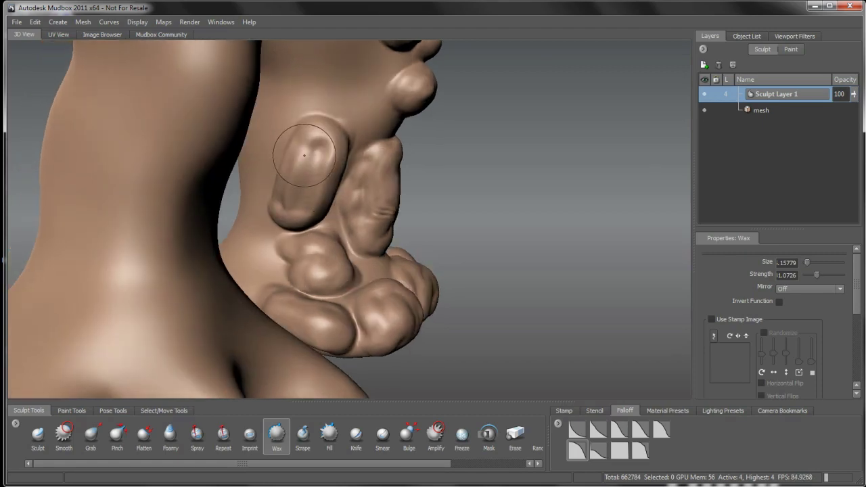
left_click_drag(321, 142, 308, 142, "alt")
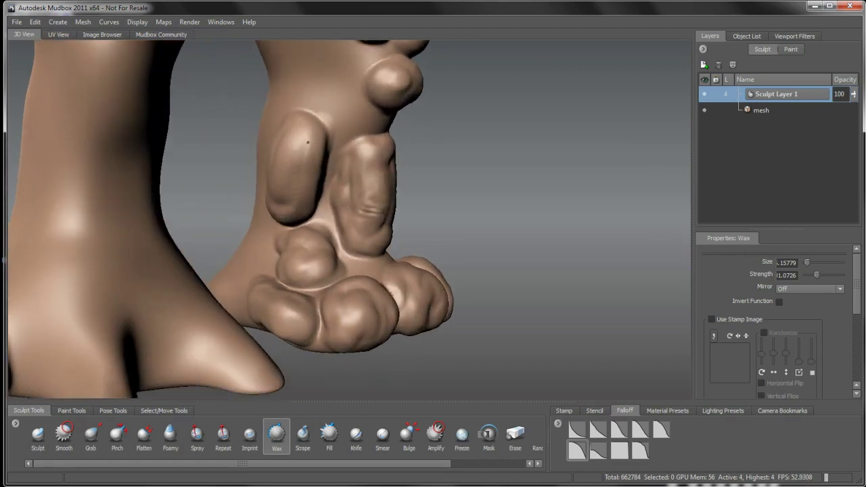
mouse_move(317, 192)
left_mouse_down("alt")
mouse_move(295, 215)
mouse_move(341, 253)
left_mouse_up("alt")
left_click_drag(379, 198, 353, 193, "alt")
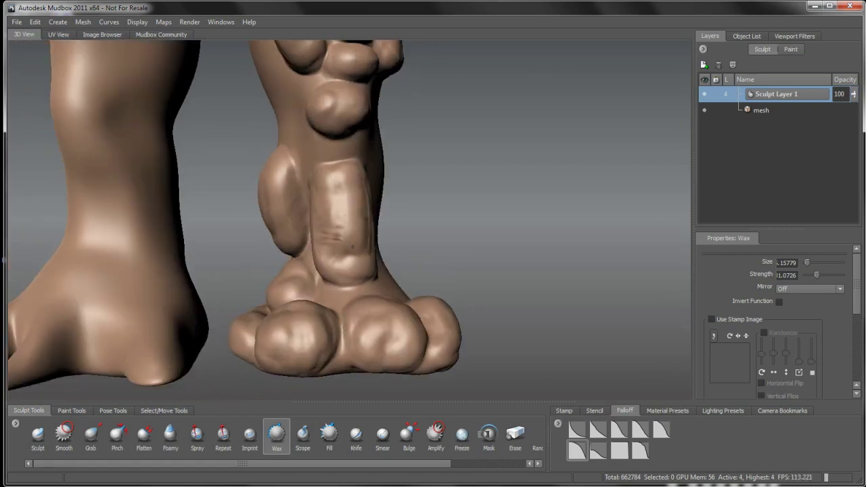
Sculpt a rounded form on the outer side of the left leg just below the knee with the Wax brush.
left_click_drag(353, 247, 294, 243, "alt")
left_click_drag(340, 215, 313, 223, "alt")
middle_click_drag(376, 198, 325, 281, "alt")
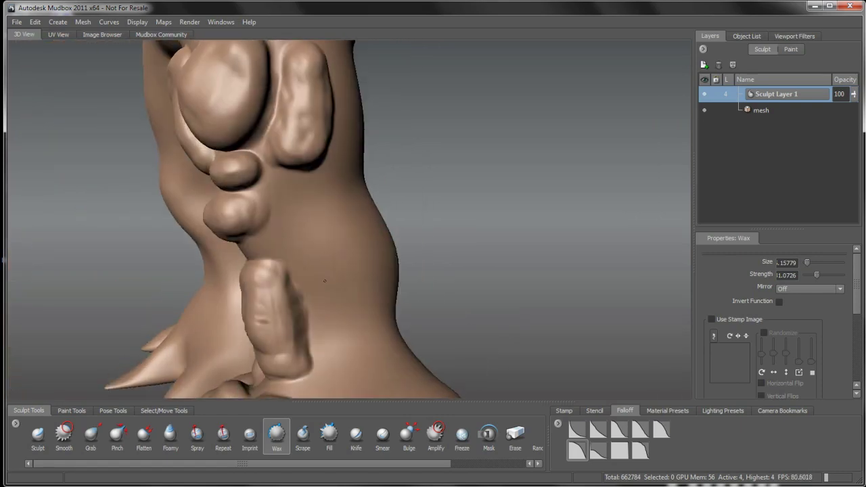
mouse_move(324, 281)
left_mouse_down("alt")
mouse_move(305, 198)
mouse_move(282, 202)
mouse_move(295, 207)
mouse_move(305, 187)
mouse_move(343, 209)
left_mouse_up("alt")
middle_click_drag(337, 308, 345, 251, "alt")
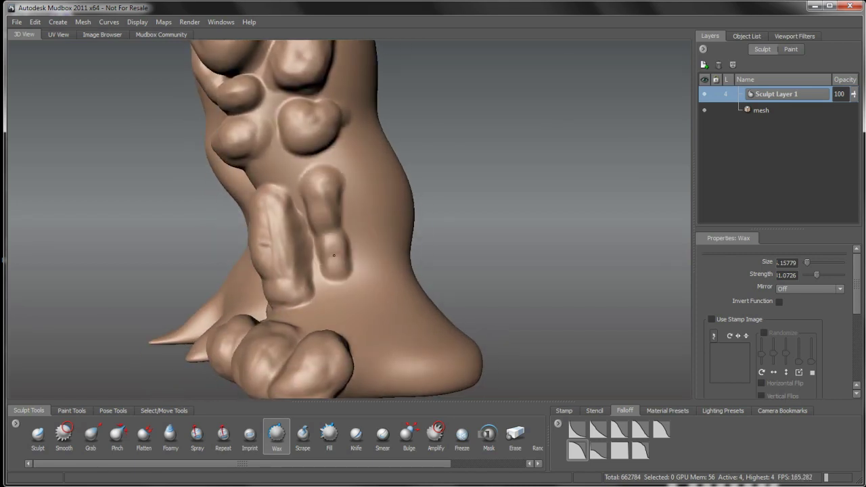
Sculpt and fill out a long vertical muscle form on the outer side of the left shin, beside the front one.
mouse_move(349, 190)
left_mouse_down()
mouse_move(335, 176)
mouse_move(344, 218)
mouse_move(337, 284)
left_mouse_up()
left_click_drag(354, 274, 325, 280, "alt")
mouse_move(349, 189)
left_mouse_down()
mouse_move(359, 280)
mouse_move(335, 292)
mouse_move(327, 244)
left_mouse_up()
mouse_move(333, 247)
left_mouse_down("alt")
mouse_move(363, 245)
mouse_move(314, 188)
mouse_move(344, 244)
mouse_move(365, 241)
left_mouse_up("alt")
mouse_move(333, 186)
left_mouse_down()
mouse_move(349, 286)
mouse_move(322, 179)
left_mouse_up()
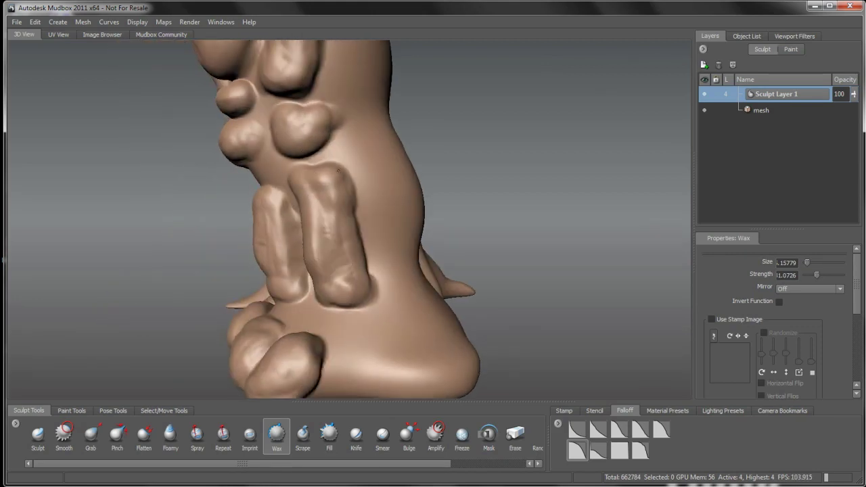
Sculpt two rounded forms along the outer side of the left foot, behind the outer toe form.
left_click_drag(349, 266, 372, 284, "alt")
middle_click_drag(373, 284, 353, 215, "alt")
mouse_move(359, 287)
left_mouse_down("alt")
mouse_move(387, 295)
mouse_move(366, 277)
left_mouse_up("alt")
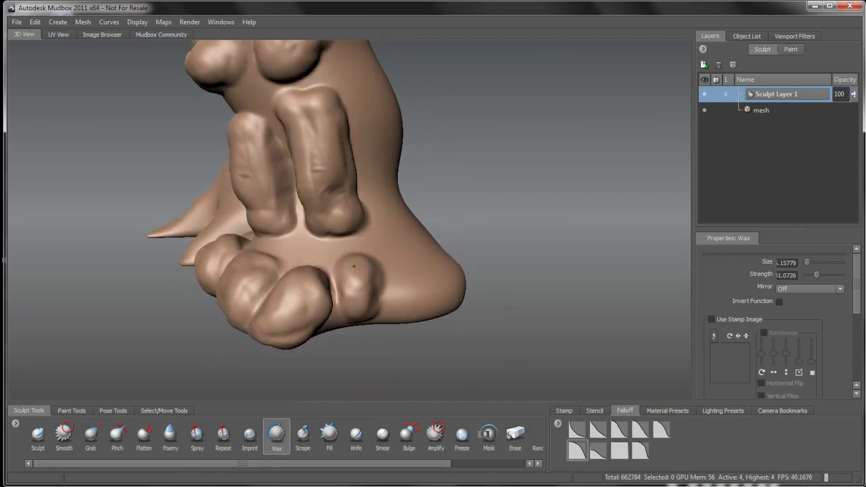
mouse_move(376, 300)
left_mouse_down("alt")
mouse_move(338, 255)
mouse_move(328, 305)
left_mouse_up("alt")
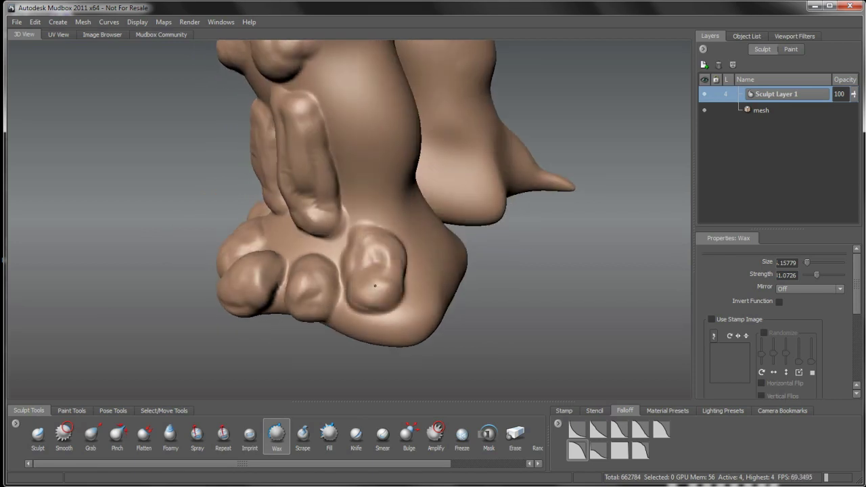
Sculpt a curved, bean-shaped form on the outer side of the left calf, behind the shin forms.
mouse_move(372, 238)
left_mouse_down("alt")
mouse_move(425, 240)
mouse_move(364, 226)
left_mouse_up("alt")
middle_click_drag(364, 227, 353, 295, "alt")
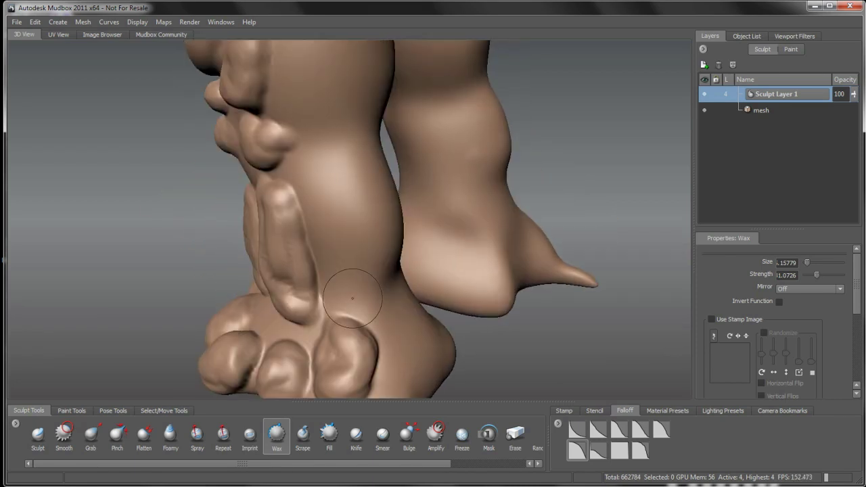
left_click_drag(354, 296, 311, 284, "alt")
right_click_drag(327, 234, 338, 239, "alt")
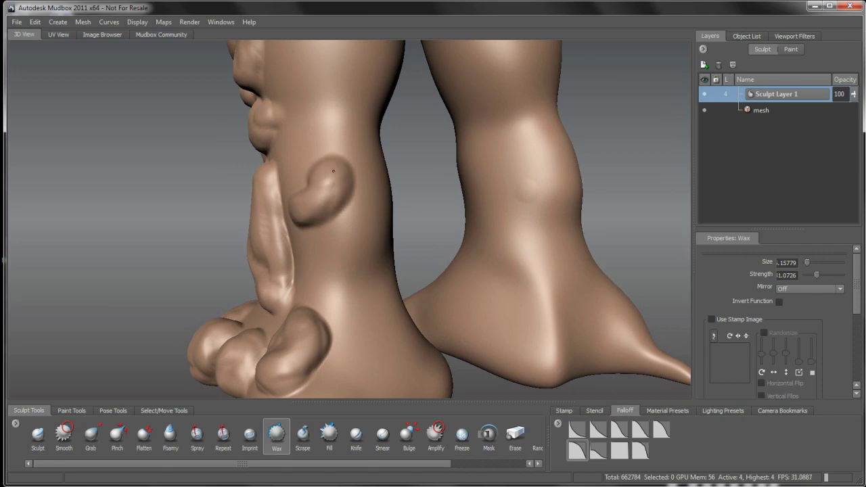
left_click_drag(333, 171, 306, 225)
mouse_move(305, 235)
left_mouse_down("alt")
mouse_move(373, 234)
mouse_move(420, 251)
left_mouse_up("alt")
right_click_drag(421, 251, 415, 231, "alt")
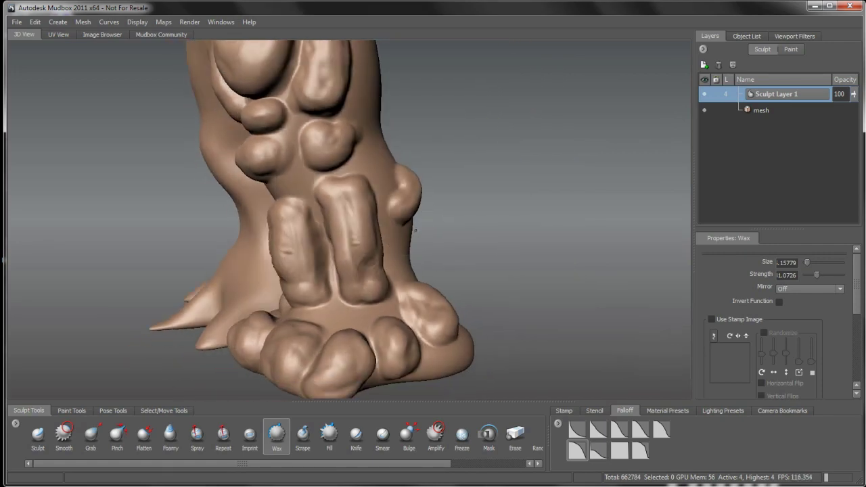
Add a small rounded form on top of the left foot, between the shin forms and the toes.
left_click_drag(415, 231, 469, 226, "alt")
left_click_drag(397, 215, 423, 209, "alt")
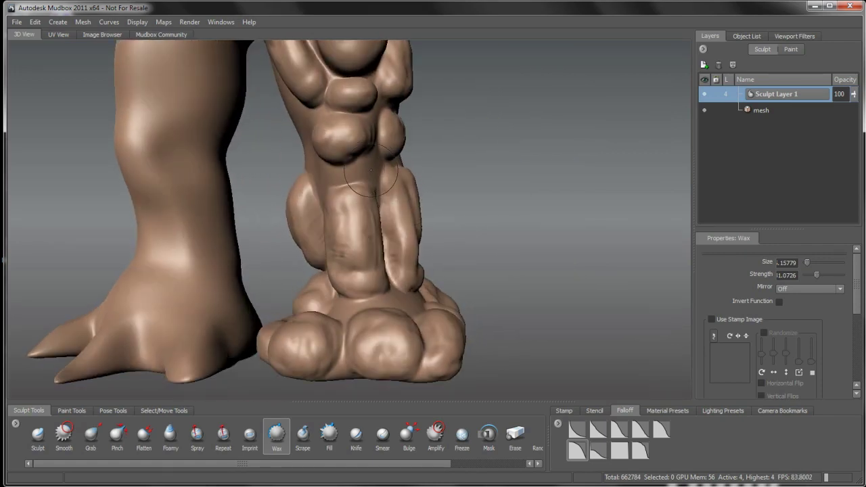
mouse_move(384, 260)
left_mouse_down("alt")
mouse_move(392, 324)
mouse_move(409, 313)
left_mouse_up("alt")
left_click(388, 323)
mouse_move(408, 314)
left_mouse_down()
mouse_move(355, 292)
mouse_move(401, 310)
left_mouse_up()
Sculpt a large rounded form on the back of the left calf and a smaller one in front of the curved form.
mouse_move(400, 258)
left_mouse_down("alt")
mouse_move(340, 256)
mouse_move(298, 225)
left_mouse_up("alt")
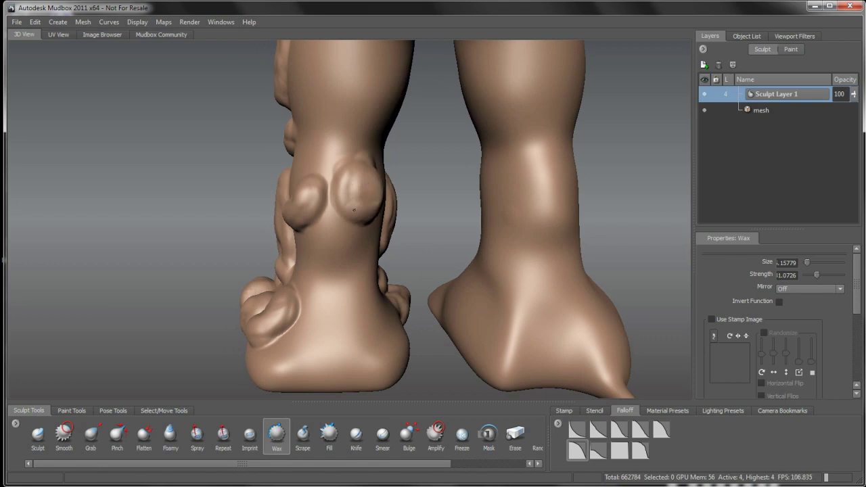
mouse_move(374, 212)
left_mouse_down("alt")
mouse_move(340, 206)
mouse_move(330, 228)
left_mouse_up("alt")
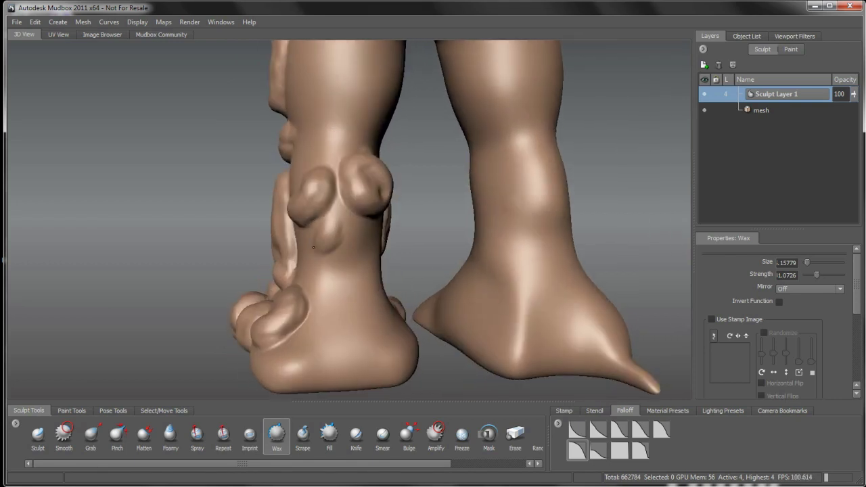
left_click_drag(316, 167, 357, 183, "alt")
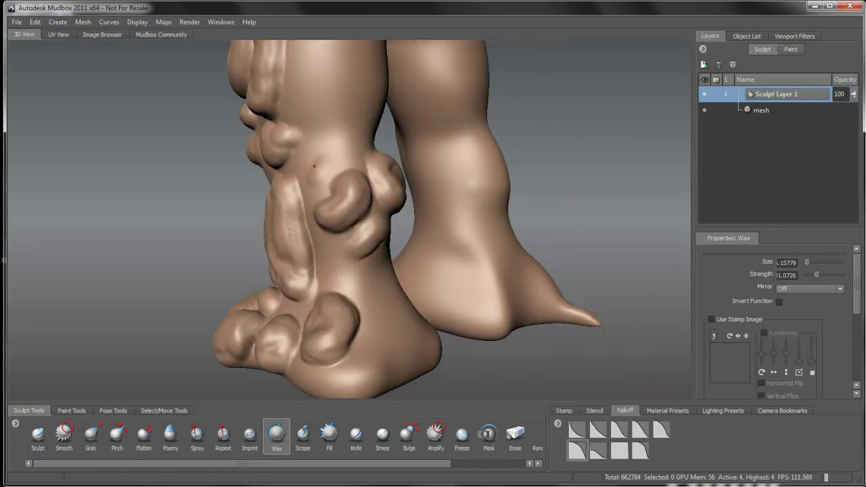
mouse_move(301, 166)
left_mouse_down("alt")
mouse_move(338, 166)
mouse_move(341, 179)
left_mouse_up("alt")
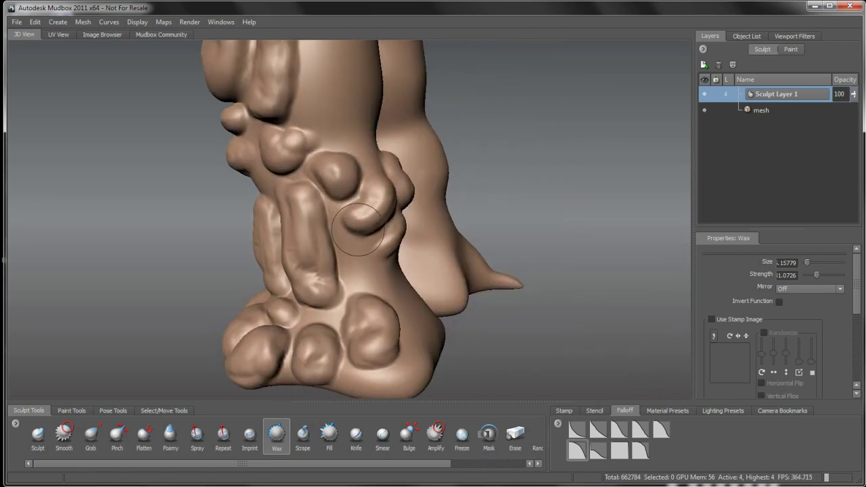
Build up a wide diagonal form beneath the curved one on the outer back of the lower left leg.
mouse_move(365, 242)
left_mouse_down("alt")
mouse_move(335, 255)
mouse_move(348, 264)
mouse_move(357, 262)
mouse_move(326, 253)
mouse_move(338, 242)
mouse_move(356, 246)
mouse_move(350, 232)
mouse_move(327, 240)
mouse_move(331, 257)
left_mouse_up("alt")
mouse_move(332, 257)
left_mouse_down()
mouse_move(321, 253)
mouse_move(373, 260)
mouse_move(356, 232)
mouse_move(364, 222)
mouse_move(350, 248)
mouse_move(316, 260)
mouse_move(343, 230)
left_mouse_up()
left_click_drag(341, 273, 322, 287, "alt")
Sculpt two elongated forms side by side above the left heel, extending the inner one up the back of the ankle.
mouse_move(307, 311)
left_mouse_down()
mouse_move(308, 324)
mouse_move(315, 316)
mouse_move(311, 329)
mouse_move(340, 308)
left_mouse_up()
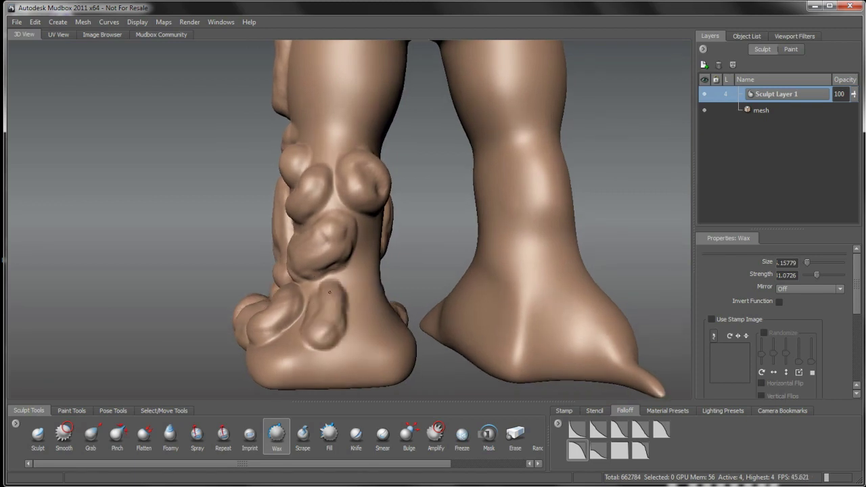
left_click_drag(328, 291, 342, 305, "alt")
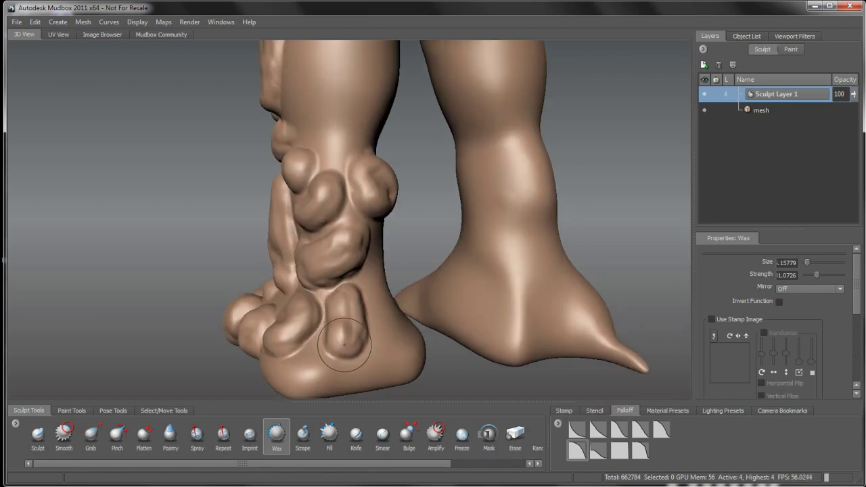
left_click_drag(344, 345, 321, 280, "alt")
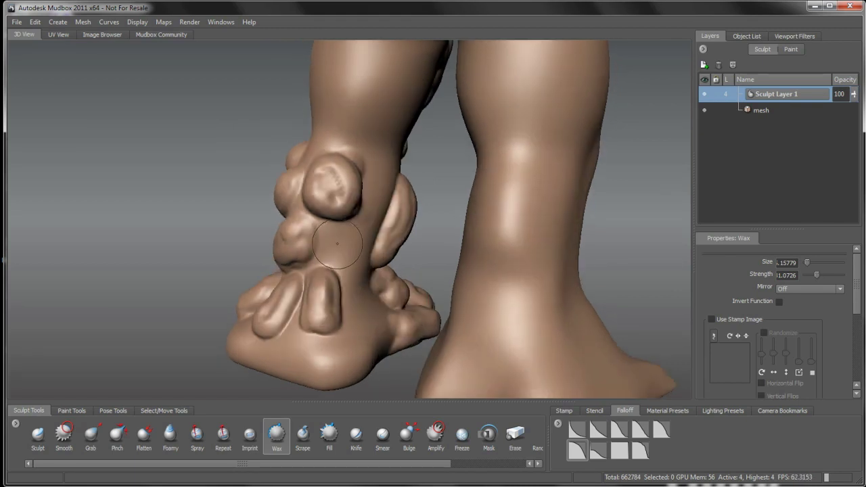
mouse_move(337, 243)
left_mouse_down()
mouse_move(332, 279)
mouse_move(338, 239)
mouse_move(339, 301)
mouse_move(312, 301)
mouse_move(342, 308)
mouse_move(327, 329)
mouse_move(333, 360)
mouse_move(345, 309)
mouse_move(375, 329)
left_mouse_up()
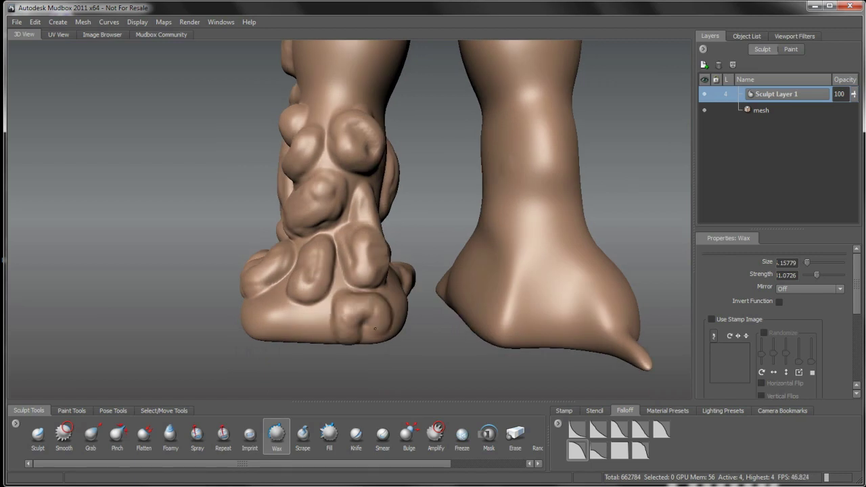
Sculpt rounded forms around the base of the left heel and build up the elongated form above it.
mouse_move(323, 329)
left_mouse_down("alt")
mouse_move(341, 327)
mouse_move(299, 330)
mouse_move(332, 327)
mouse_move(330, 343)
left_mouse_up("alt")
mouse_move(328, 333)
left_mouse_down()
mouse_move(324, 343)
mouse_move(351, 323)
mouse_move(325, 272)
mouse_move(326, 312)
mouse_move(340, 331)
mouse_move(295, 334)
mouse_move(322, 343)
mouse_move(328, 288)
left_mouse_up()
mouse_move(349, 243)
left_mouse_down()
mouse_move(348, 261)
mouse_move(292, 261)
left_mouse_up()
mouse_move(359, 265)
left_mouse_down("alt")
mouse_move(351, 313)
mouse_move(359, 322)
left_mouse_up("alt")
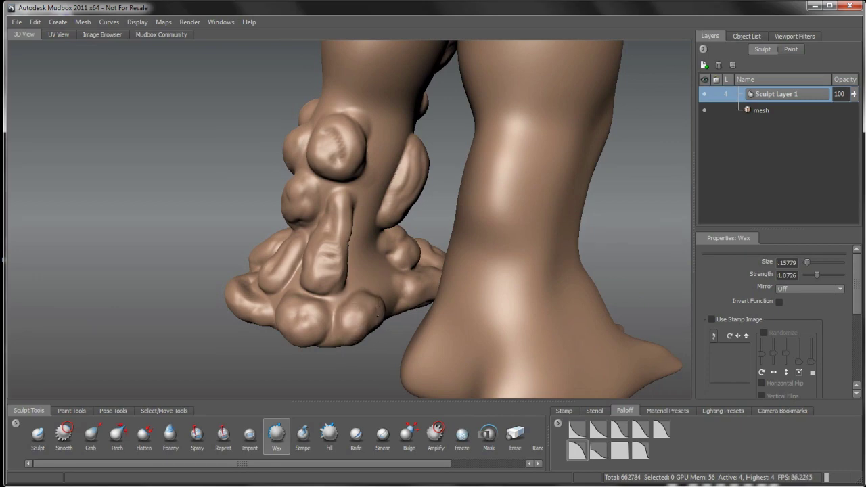
Sculpt a rounded form at the back of the inner left ankle and an elongated form up the inner calf above it.
left_click_drag(397, 265, 323, 267, "alt")
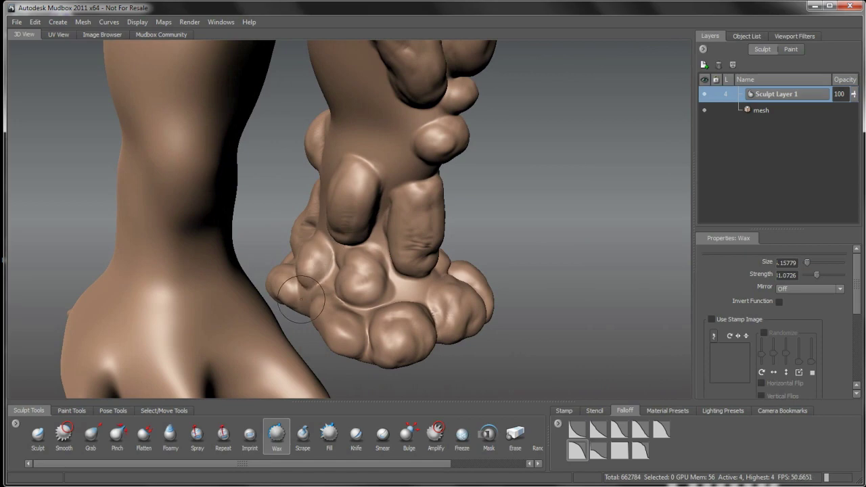
mouse_move(300, 298)
left_mouse_down("alt")
mouse_move(306, 306)
mouse_move(352, 291)
mouse_move(487, 298)
left_mouse_up("alt")
mouse_move(394, 233)
left_mouse_down()
mouse_move(402, 195)
mouse_move(402, 216)
left_mouse_up()
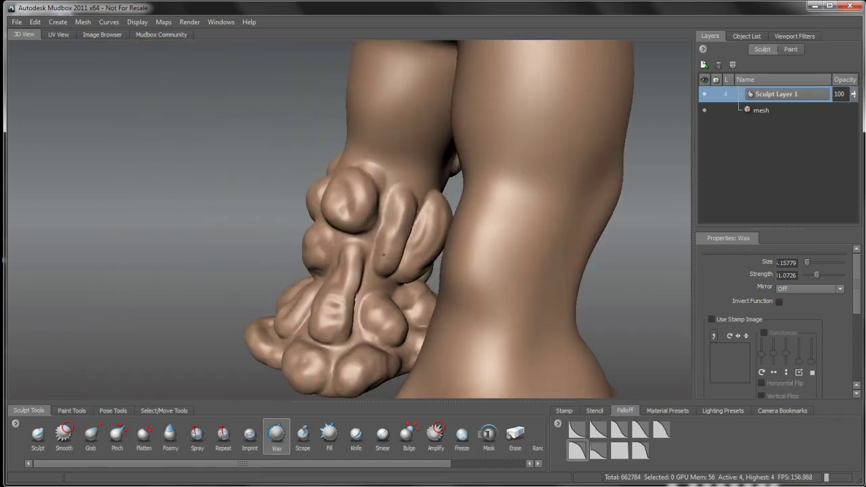
left_click_drag(378, 278, 400, 199)
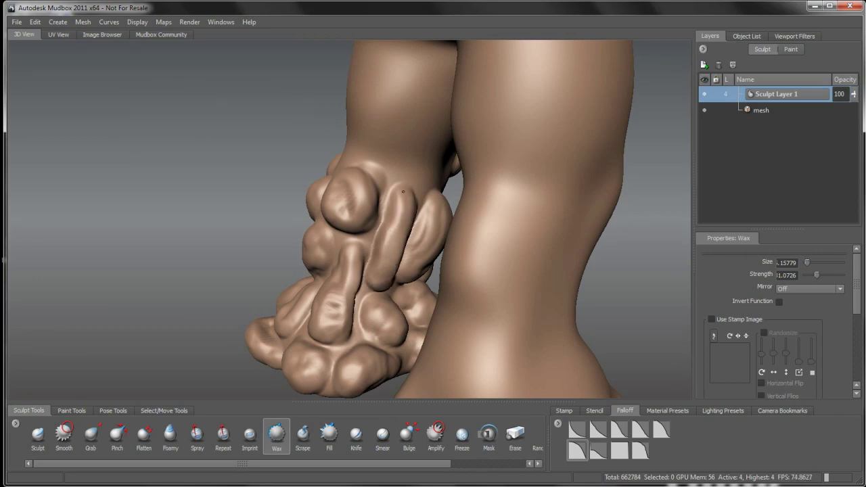
left_click_drag(467, 252, 318, 244, "alt")
left_click_drag(335, 211, 312, 269)
Sculpt a rounded form on the inner side of the left leg just below the knee.
middle_click_drag(308, 272, 271, 352, "alt")
mouse_move(365, 284)
left_mouse_down("alt")
mouse_move(327, 257)
mouse_move(342, 279)
left_mouse_up("alt")
mouse_move(322, 253)
left_mouse_down()
mouse_move(342, 249)
mouse_move(321, 248)
mouse_move(326, 269)
mouse_move(294, 247)
mouse_move(332, 277)
mouse_move(360, 271)
left_mouse_up()
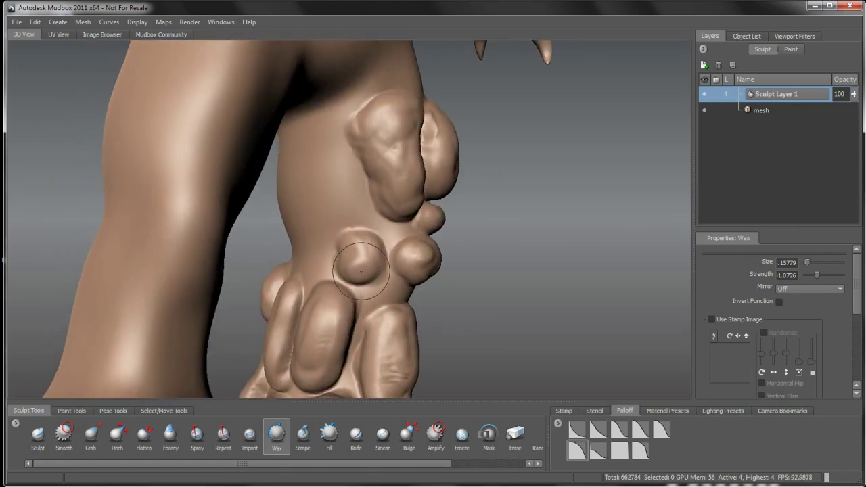
mouse_move(343, 240)
left_mouse_down()
mouse_move(365, 244)
mouse_move(364, 268)
left_mouse_up()
Sculpt a broad elongated muscle form on the inner side of the left thigh, above the rounded knee form.
mouse_move(301, 238)
left_mouse_down("alt")
mouse_move(327, 245)
mouse_move(342, 181)
mouse_move(322, 229)
mouse_move(316, 200)
mouse_move(333, 228)
left_mouse_up("alt")
left_click_drag(333, 228, 299, 168, "alt")
mouse_move(299, 168)
left_mouse_down()
mouse_move(298, 147)
mouse_move(316, 140)
mouse_move(322, 196)
mouse_move(296, 192)
mouse_move(299, 153)
mouse_move(319, 141)
mouse_move(329, 184)
mouse_move(314, 197)
mouse_move(325, 134)
left_mouse_up()
mouse_move(325, 134)
left_mouse_down("alt")
mouse_move(326, 183)
mouse_move(320, 174)
left_mouse_up("alt")
mouse_move(320, 174)
left_mouse_down()
mouse_move(322, 164)
mouse_move(307, 177)
left_mouse_up()
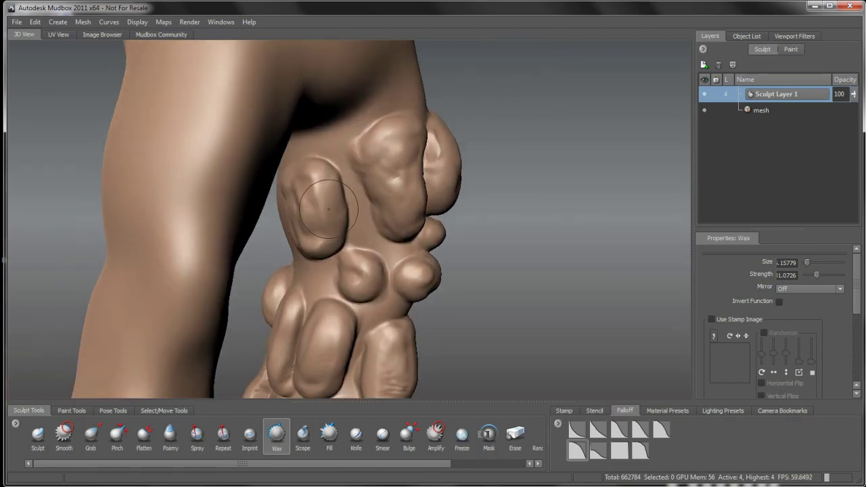
Sculpt a long vertical muscle form on the back of the left thigh and widen it with additional Wax strokes.
mouse_move(333, 209)
left_mouse_down("alt")
mouse_move(454, 211)
mouse_move(446, 199)
mouse_move(448, 234)
left_mouse_up("alt")
left_click_drag(448, 234, 474, 206, "alt")
mouse_move(473, 205)
left_mouse_down()
mouse_move(472, 214)
mouse_move(474, 202)
mouse_move(446, 212)
mouse_move(423, 247)
mouse_move(433, 161)
mouse_move(426, 164)
left_mouse_up()
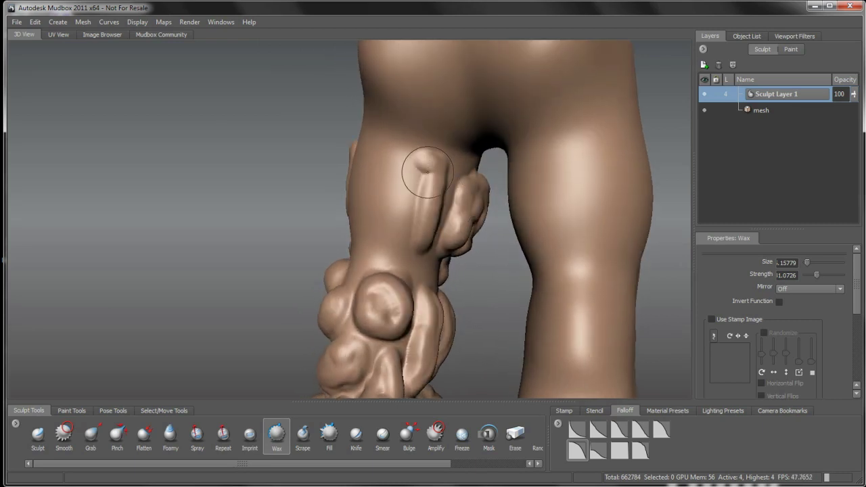
mouse_move(430, 200)
left_mouse_down("alt")
mouse_move(441, 206)
mouse_move(427, 161)
mouse_move(408, 172)
mouse_move(412, 242)
mouse_move(434, 157)
mouse_move(431, 222)
mouse_move(414, 231)
mouse_move(419, 159)
mouse_move(411, 159)
mouse_move(427, 225)
mouse_move(410, 213)
mouse_move(425, 167)
mouse_move(420, 241)
left_mouse_up("alt")
left_click_drag(384, 240, 449, 239, "alt")
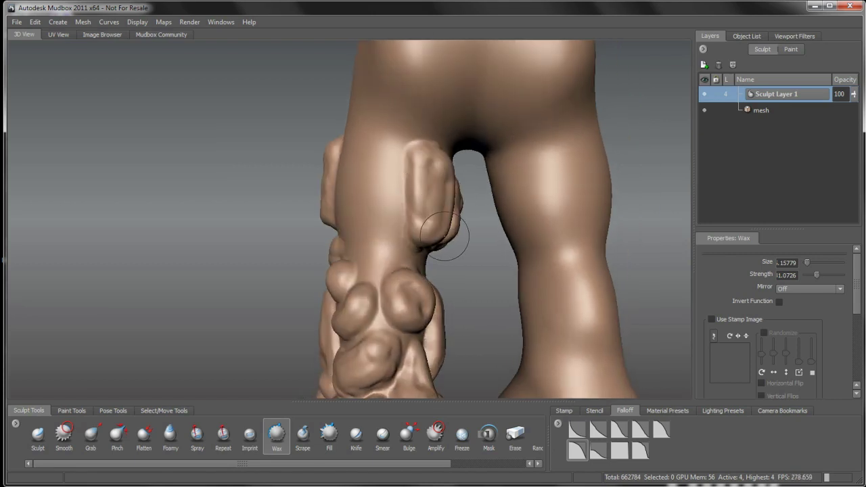
Sculpt further vertical muscle forms around the outer back of the left thigh, beside the existing outer form.
mouse_move(392, 151)
left_mouse_down()
mouse_move(386, 239)
mouse_move(367, 211)
mouse_move(363, 148)
mouse_move(393, 191)
mouse_move(380, 209)
mouse_move(369, 154)
mouse_move(397, 208)
mouse_move(387, 236)
mouse_move(366, 166)
mouse_move(376, 167)
mouse_move(376, 218)
mouse_move(395, 216)
left_mouse_up()
left_click_drag(333, 169, 334, 205)
left_click_drag(334, 217, 366, 219, "alt")
mouse_move(333, 228)
left_mouse_down()
mouse_move(332, 188)
mouse_move(328, 202)
mouse_move(328, 226)
mouse_move(338, 192)
mouse_move(327, 154)
mouse_move(331, 215)
mouse_move(336, 165)
left_mouse_up()
left_click_drag(334, 204, 356, 201, "alt")
Examine the sculpted forms on the outer side of the left leg from thigh to foot.
mouse_move(329, 168)
left_mouse_down("alt")
mouse_move(267, 222)
mouse_move(329, 181)
left_mouse_up("alt")
right_click_drag(329, 181, 343, 233, "alt")
middle_click_drag(344, 232, 381, 185, "alt")
mouse_move(390, 176)
left_mouse_down("alt")
mouse_move(295, 191)
mouse_move(216, 180)
mouse_move(321, 195)
mouse_move(400, 180)
left_mouse_up("alt")
right_click_drag(400, 180, 378, 168, "alt")
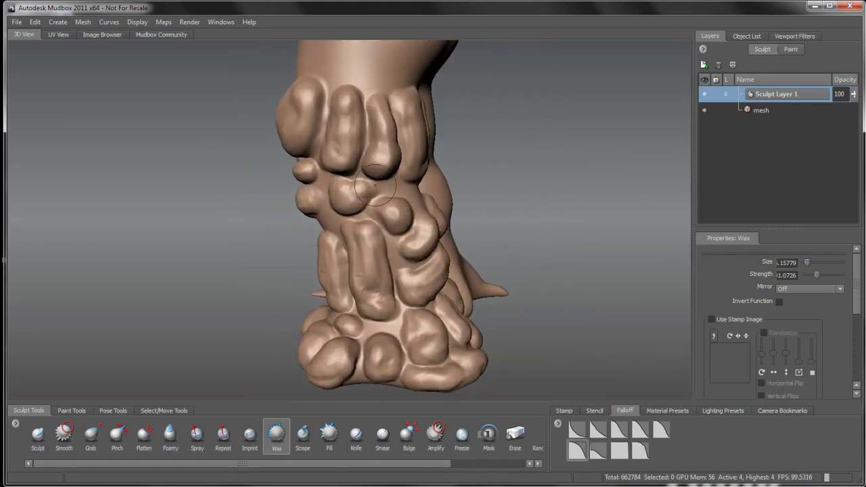
middle_click_drag(379, 168, 372, 202, "alt")
mouse_move(355, 141)
left_mouse_down("alt")
mouse_move(365, 177)
mouse_move(377, 166)
mouse_move(379, 140)
left_mouse_up("alt")
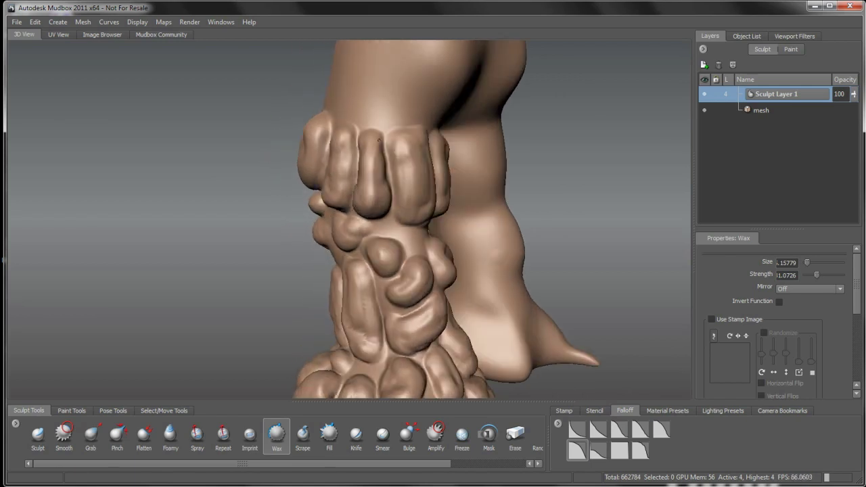
mouse_move(380, 192)
left_mouse_down("alt")
mouse_move(385, 207)
mouse_move(368, 200)
left_mouse_up("alt")
Merge the two elongated forms on the outer left thigh into one broad form with the Fill tool.
left_click(329, 441)
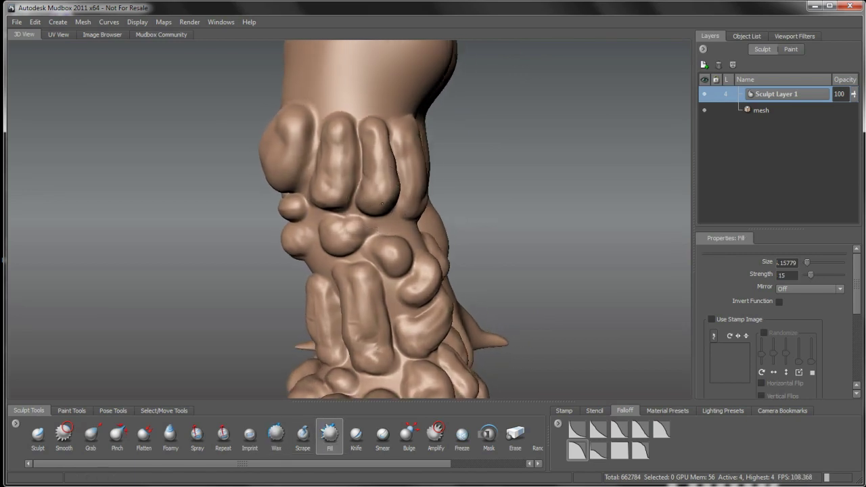
right_click_drag(357, 197, 378, 196, "alt")
left_click_drag(379, 196, 370, 171, "alt")
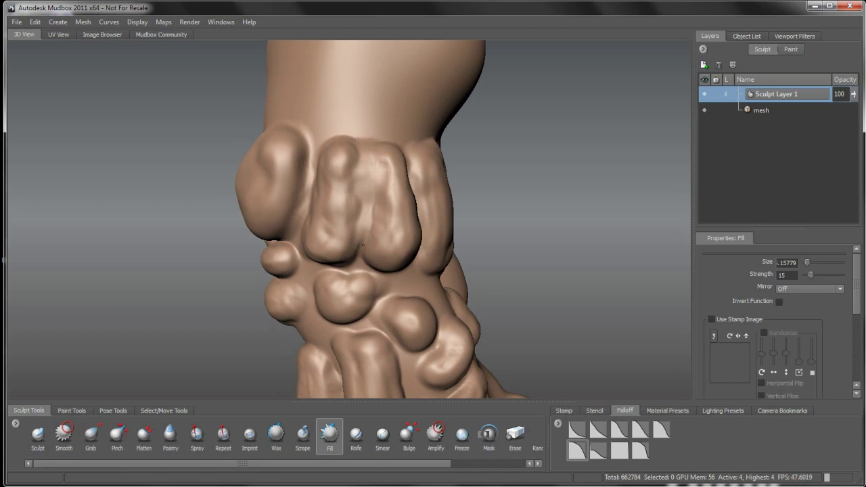
mouse_move(363, 244)
left_mouse_down()
mouse_move(357, 255)
mouse_move(366, 186)
mouse_move(364, 206)
mouse_move(396, 228)
mouse_move(487, 229)
mouse_move(435, 257)
left_mouse_up()
right_click_drag(435, 257, 455, 260, "alt")
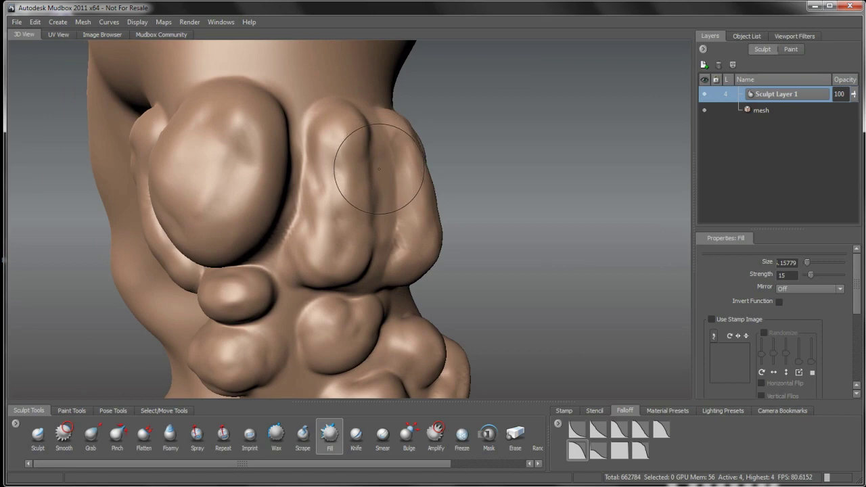
left_click_drag(402, 216, 376, 196, "alt")
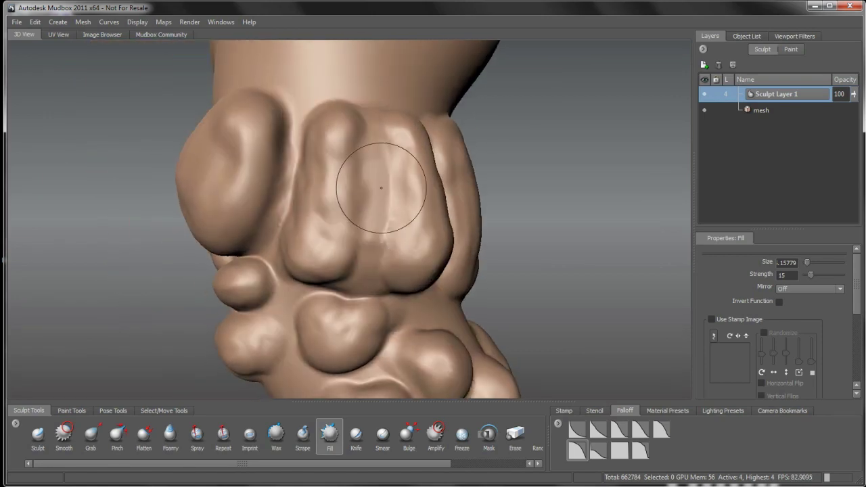
mouse_move(379, 149)
left_mouse_down()
mouse_move(374, 139)
mouse_move(375, 230)
mouse_move(346, 264)
mouse_move(360, 273)
mouse_move(392, 245)
mouse_move(396, 155)
left_mouse_up()
Close the lower gap and even out the merged outer thigh form with a smaller Wax brush.
left_click(278, 433)
left_click_drag(404, 243, 406, 231, "alt")
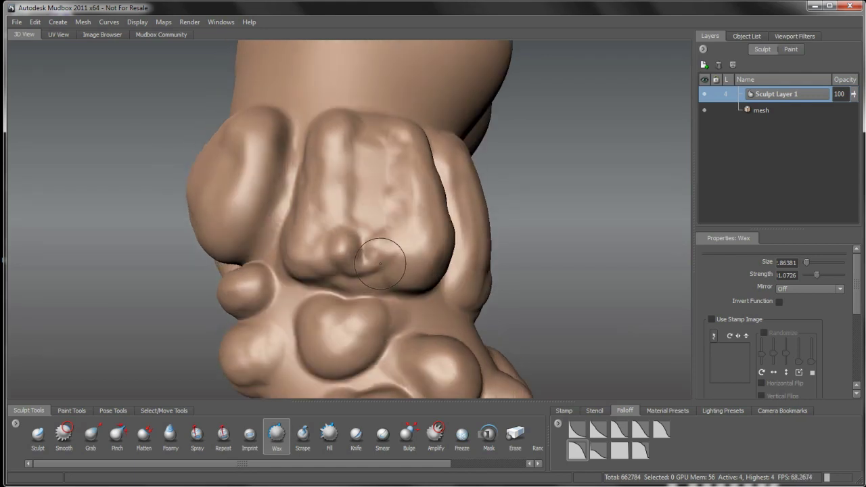
mouse_move(380, 264)
left_mouse_down()
mouse_move(391, 266)
mouse_move(353, 269)
mouse_move(382, 267)
left_mouse_up()
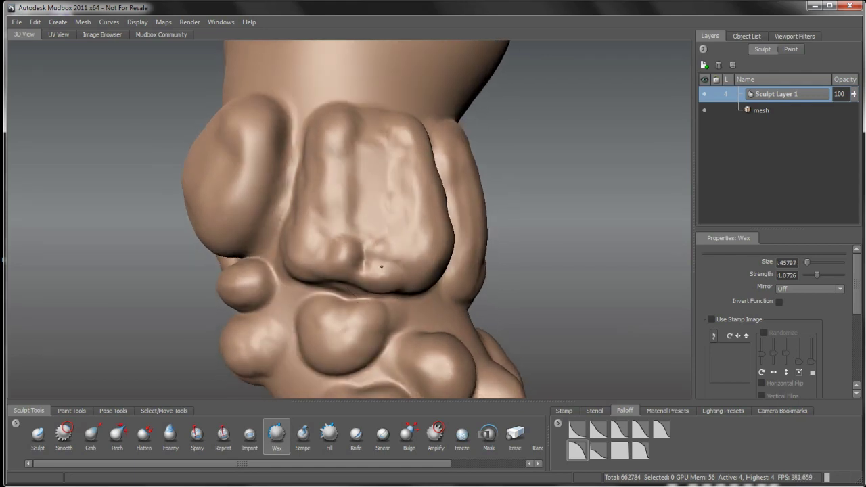
right_click_drag(382, 267, 375, 221, "alt")
mouse_move(363, 251)
left_mouse_down()
mouse_move(359, 214)
mouse_move(354, 243)
mouse_move(344, 205)
mouse_move(333, 201)
mouse_move(341, 165)
mouse_move(330, 160)
left_mouse_up()
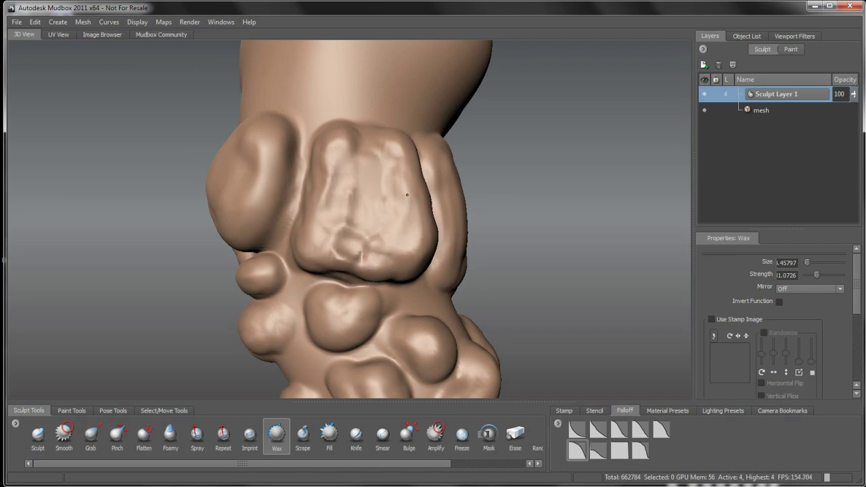
Rework the surface of the large oval form on the front of the left thigh with a larger Wax brush.
left_click_drag(374, 270, 462, 250, "alt")
right_click_drag(462, 250, 421, 246, "alt")
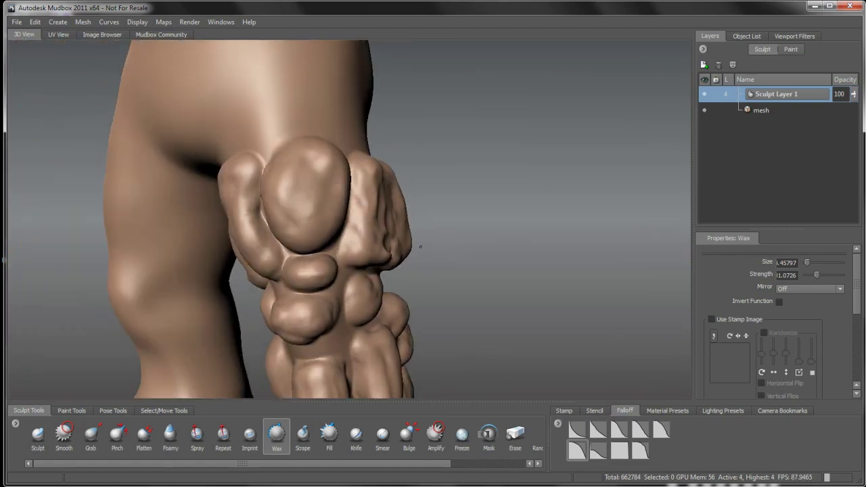
mouse_move(421, 245)
left_mouse_down("alt")
mouse_move(267, 253)
mouse_move(412, 245)
left_mouse_up("alt")
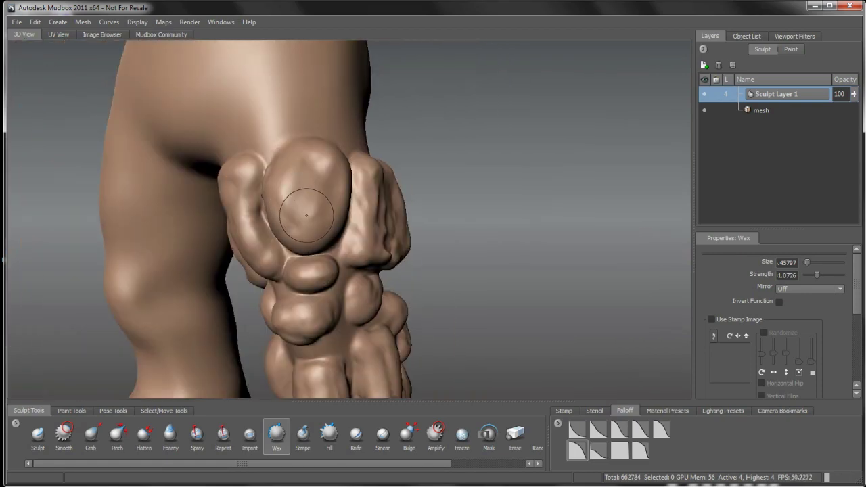
key("m")
mouse_move(304, 211)
left_mouse_down()
mouse_move(312, 211)
mouse_move(292, 218)
mouse_move(308, 218)
mouse_move(301, 171)
mouse_move(326, 167)
left_mouse_up()
mouse_move(317, 224)
left_mouse_down()
mouse_move(284, 213)
mouse_move(287, 180)
mouse_move(290, 192)
left_mouse_up()
mouse_move(359, 237)
left_mouse_down("alt")
mouse_move(238, 246)
mouse_move(254, 242)
left_mouse_up("alt")
left_click_drag(272, 200, 274, 194)
Fill out the elongated outer shin form and the rounded toe form below it with broad Wax strokes.
right_click_drag(348, 228, 374, 335, "alt")
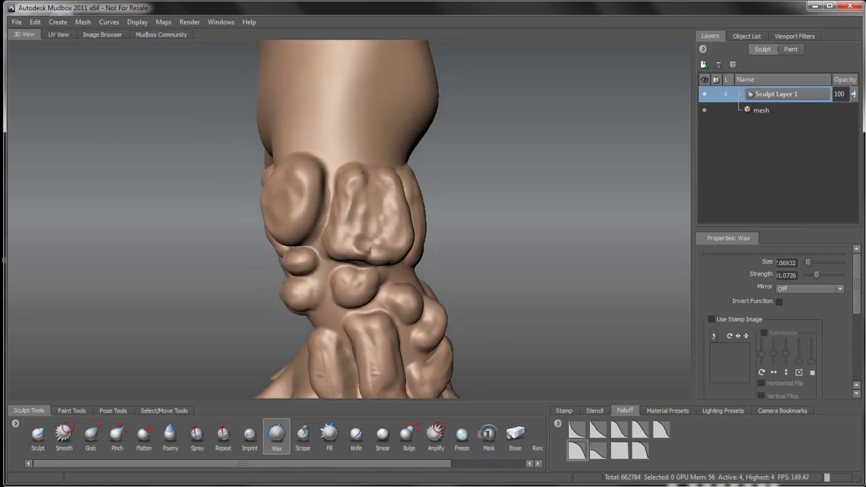
middle_click_drag(374, 335, 356, 220, "alt")
mouse_move(348, 221)
left_mouse_down()
mouse_move(362, 286)
mouse_move(319, 285)
left_mouse_up()
left_click_drag(367, 341, 368, 350)
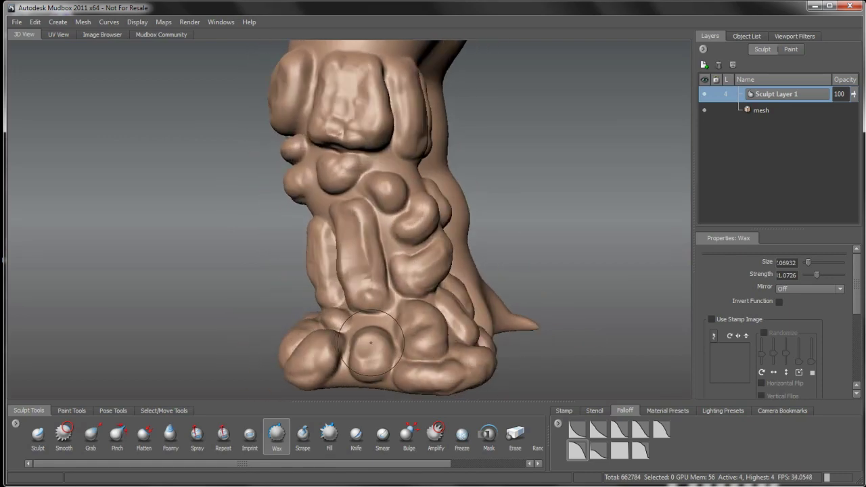
left_click_drag(412, 296, 368, 294, "alt")
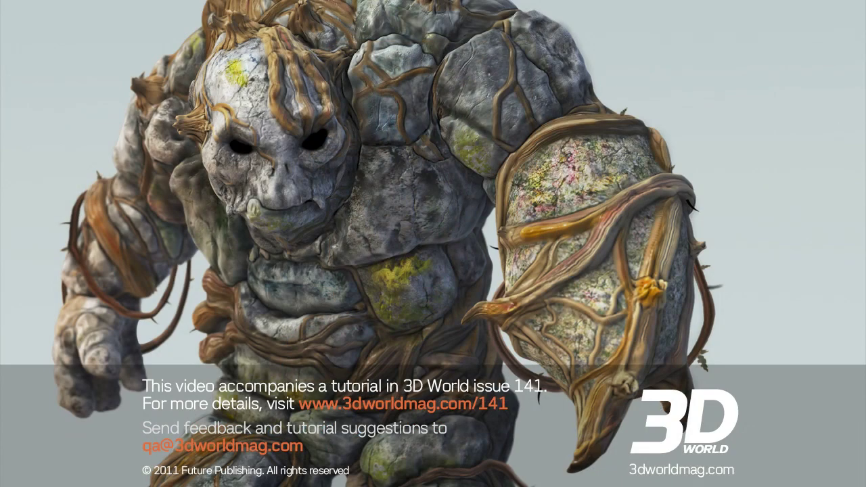